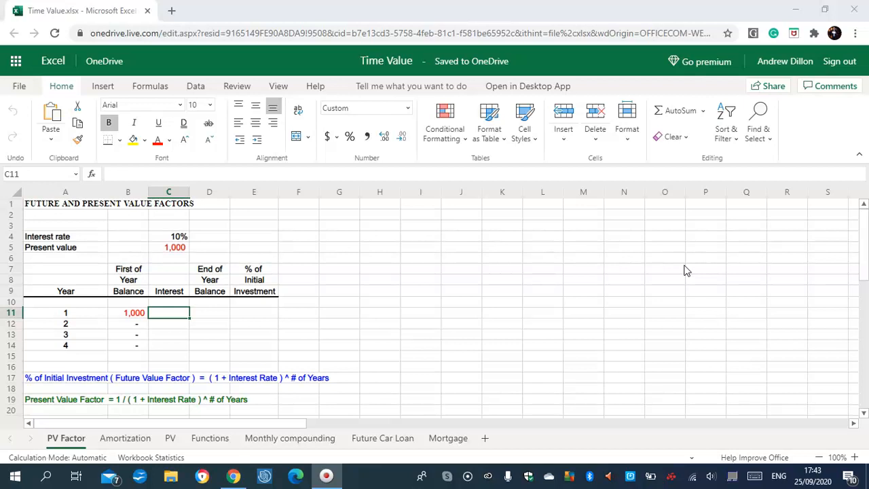
Calculate the year 1 interest in C11 with the formula =B11*$C$4
{"action": "left_click", "coordinate": [133, 316]}
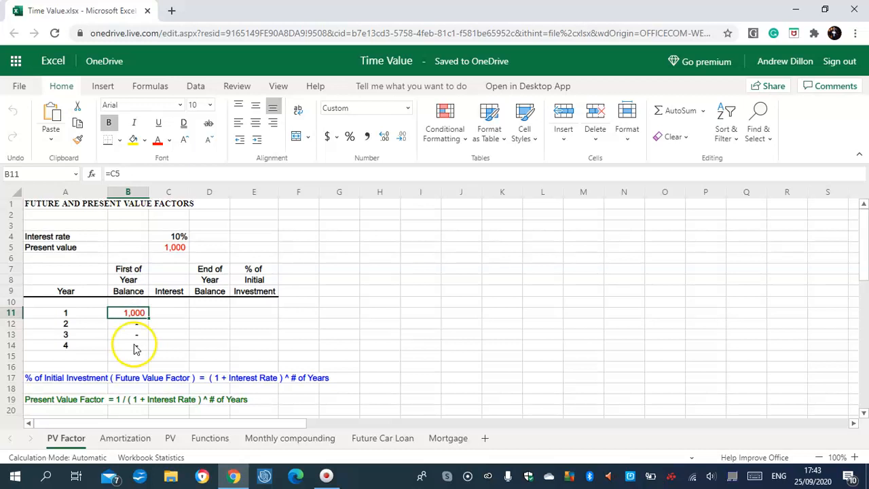
{"action": "left_click", "coordinate": [134, 346]}
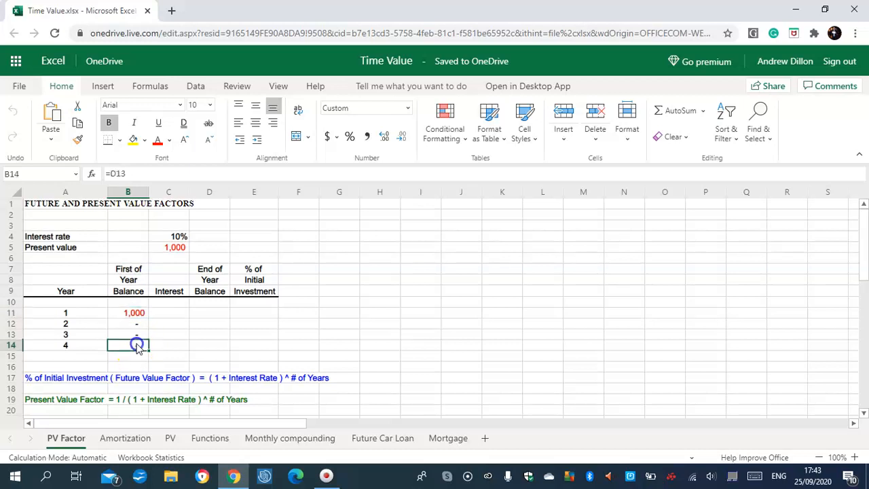
{"action": "left_click", "coordinate": [169, 317]}
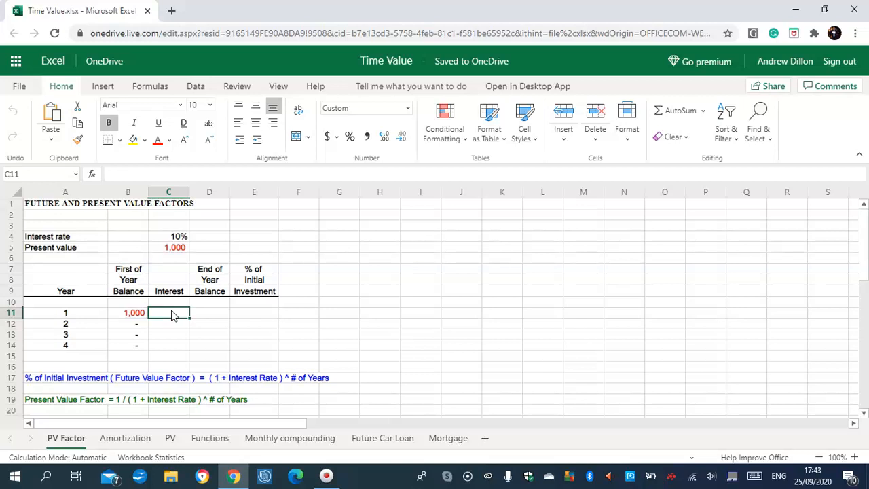
{"action": "type", "text": "="}
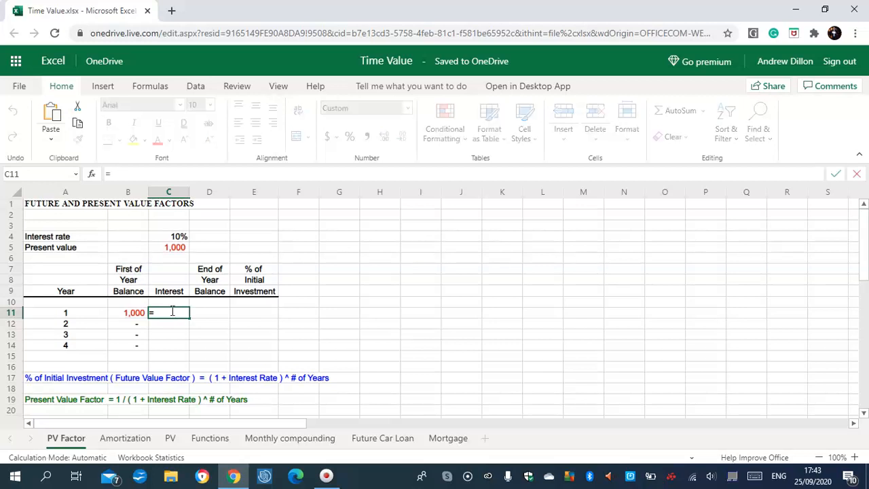
{"action": "type", "text": "B11"}
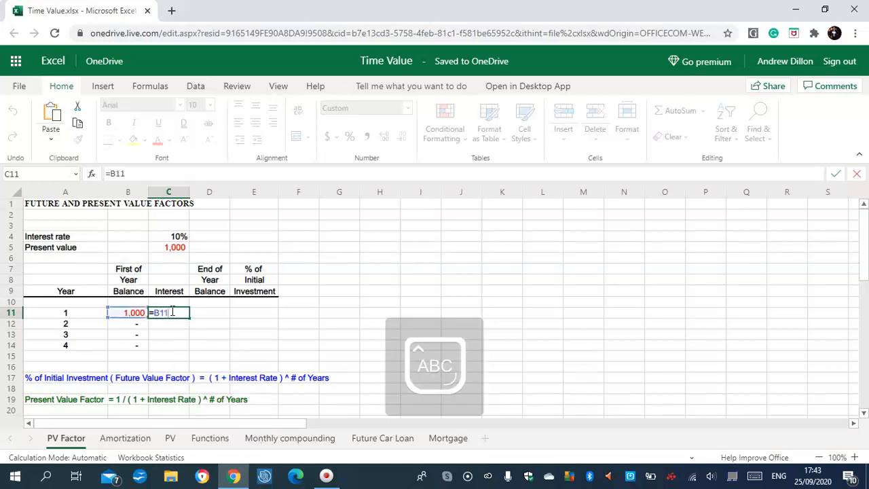
{"action": "type", "text": "*"}
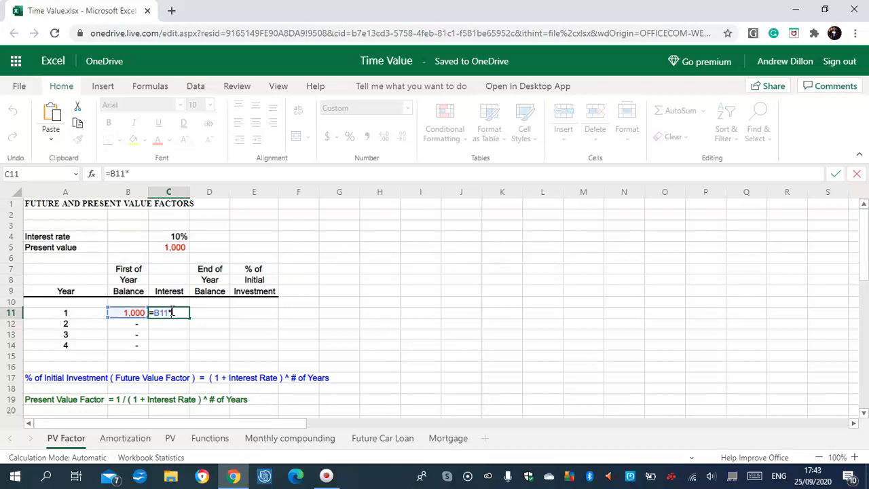
{"action": "type", "text": "$C$4"}
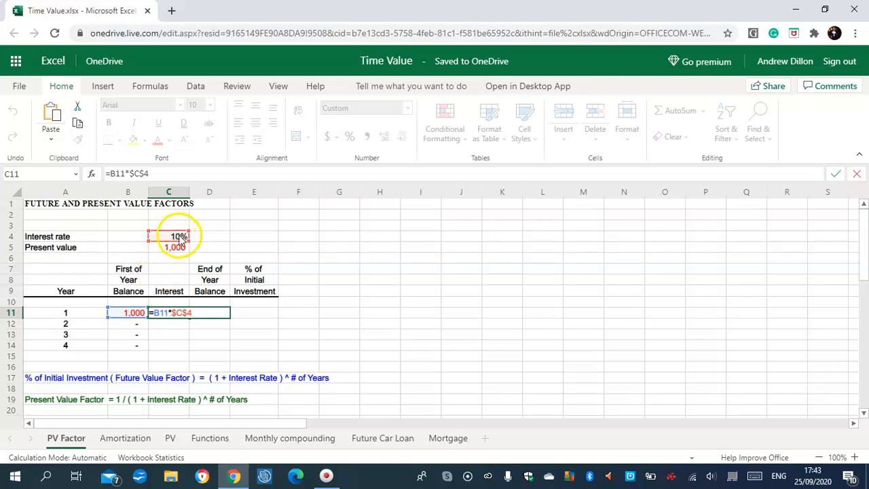
{"action": "key", "text": "Return"}
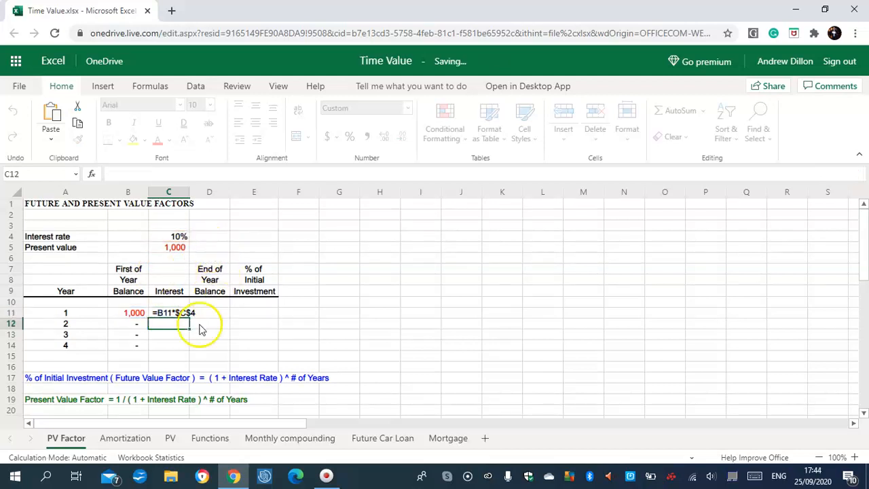
Fill the interest formula from C11 down through C14 and check the copied formula in C12
{"action": "left_click", "coordinate": [184, 314]}
{"action": "mouse_move", "coordinate": [190, 317]}
{"action": "left_mouse_down"}
{"action": "mouse_move", "coordinate": [182, 316]}
{"action": "mouse_move", "coordinate": [184, 343]}
{"action": "left_mouse_up"}
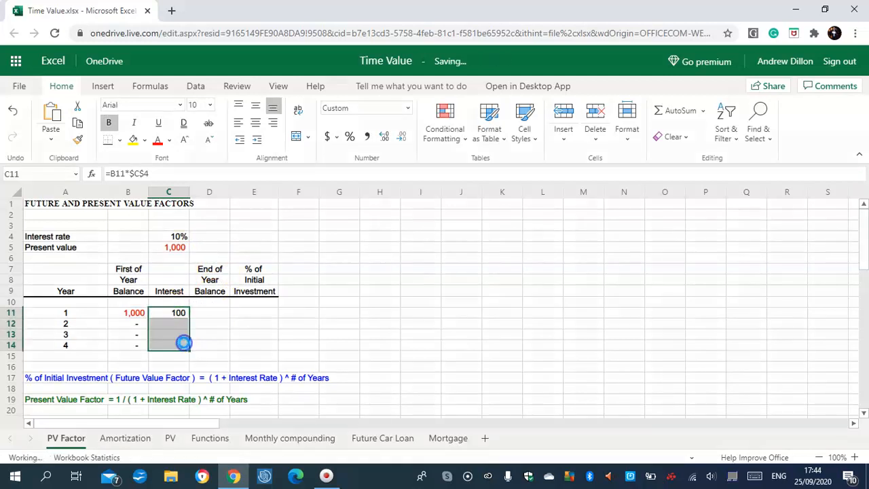
{"action": "left_click", "coordinate": [207, 313]}
{"action": "left_click", "coordinate": [174, 328]}
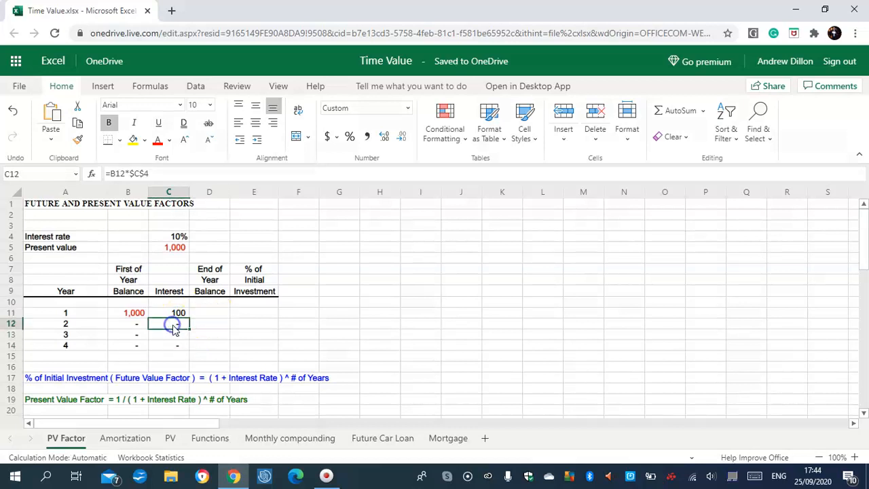
Calculate the year 1 end-of-year balance in D11 with =B11+C11 and fill it down through D14
{"action": "left_click", "coordinate": [214, 314]}
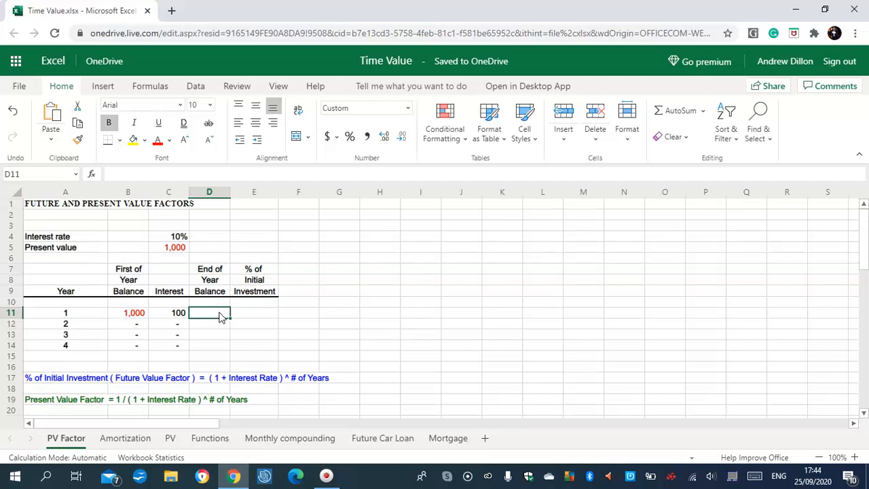
{"action": "type", "text": "="}
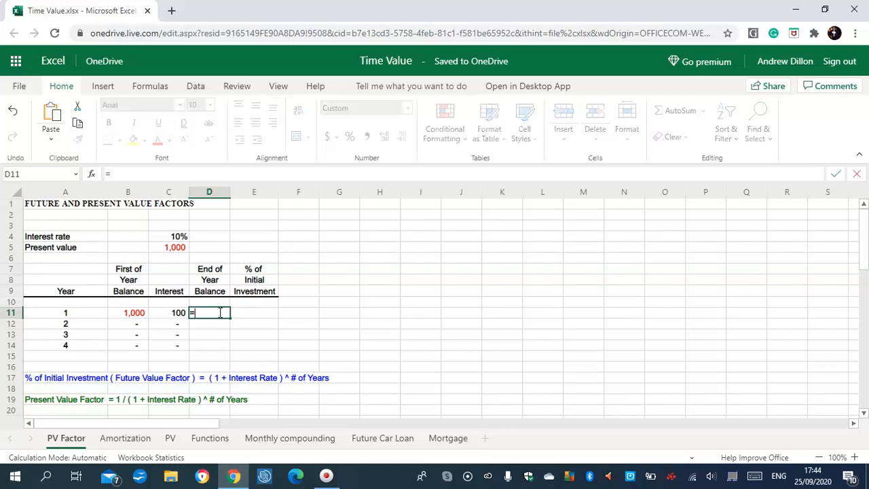
{"action": "type", "text": "B11+C11"}
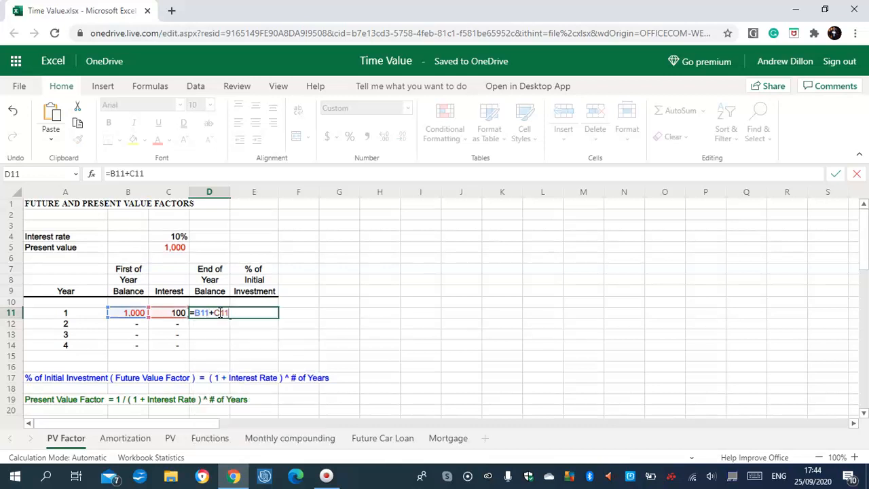
{"action": "key", "text": "Return"}
{"action": "left_click", "coordinate": [217, 313]}
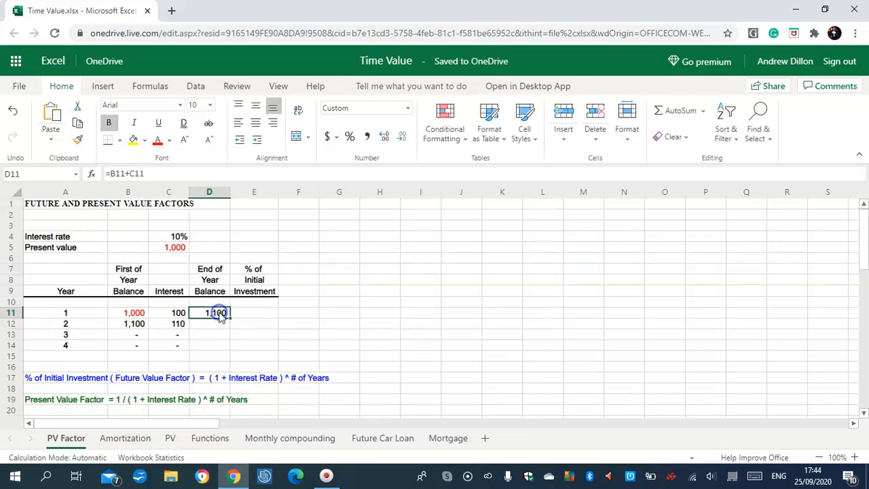
{"action": "left_click_drag", "start_coordinate": [229, 314], "coordinate": [222, 348]}
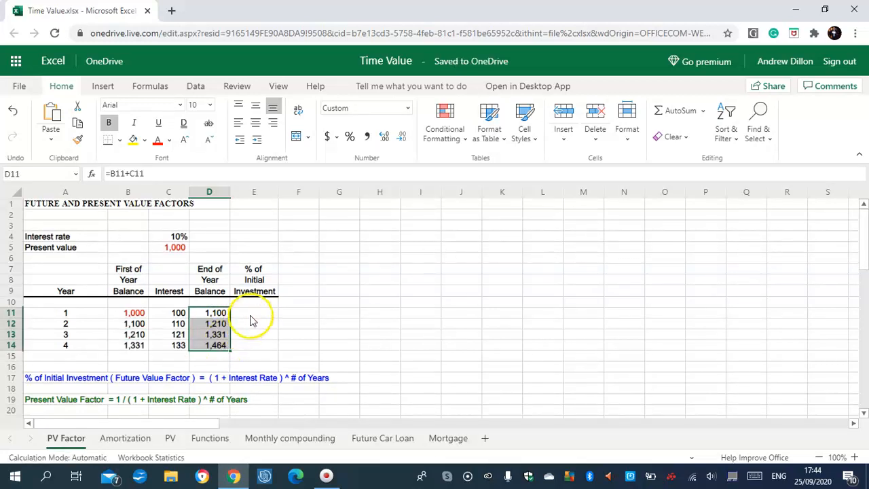
Calculate the year 1 percentage of initial investment in E11 with the formula =D11/$C$5
{"action": "left_click", "coordinate": [250, 316]}
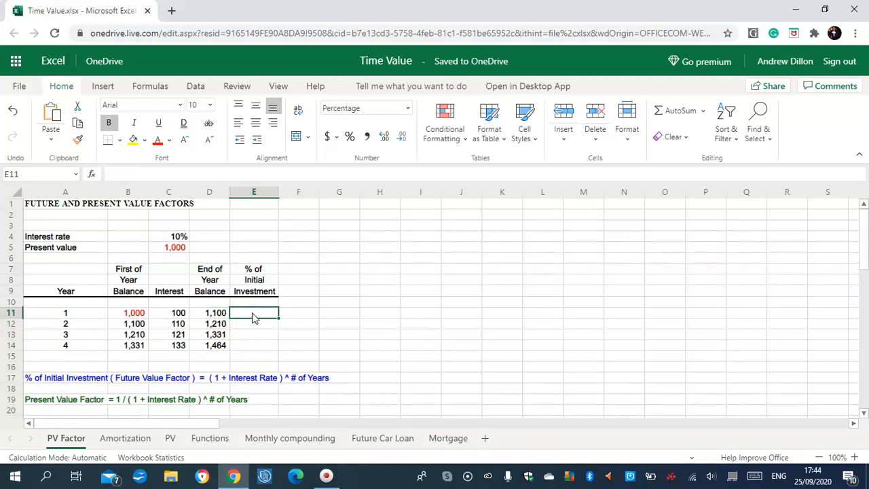
{"action": "type", "text": "=D1"}
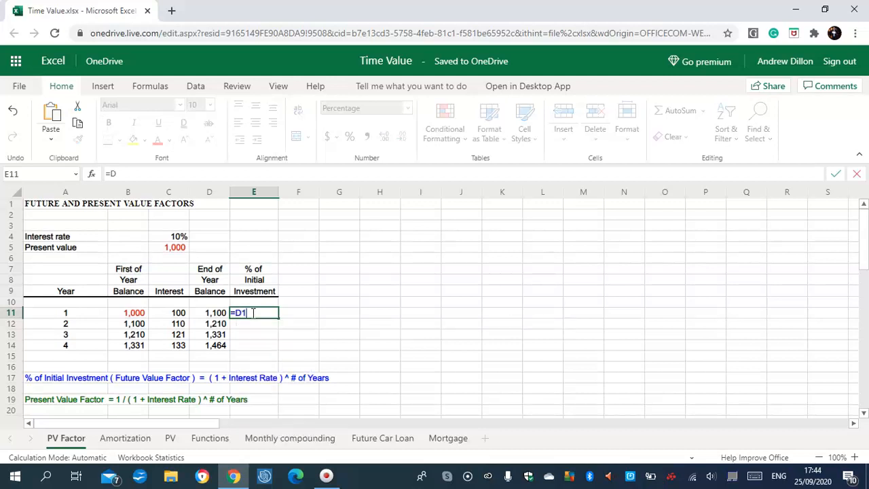
{"action": "type", "text": "1/"}
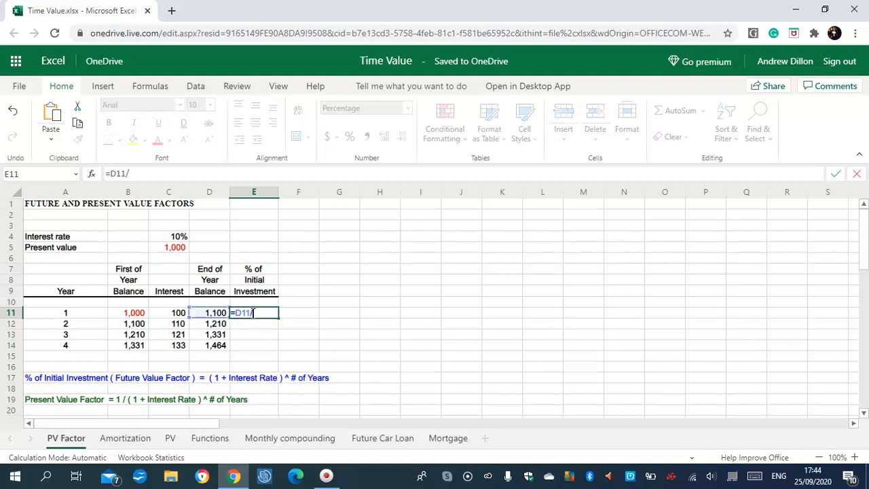
{"action": "type", "text": "$C$5"}
{"action": "key", "text": "Return"}
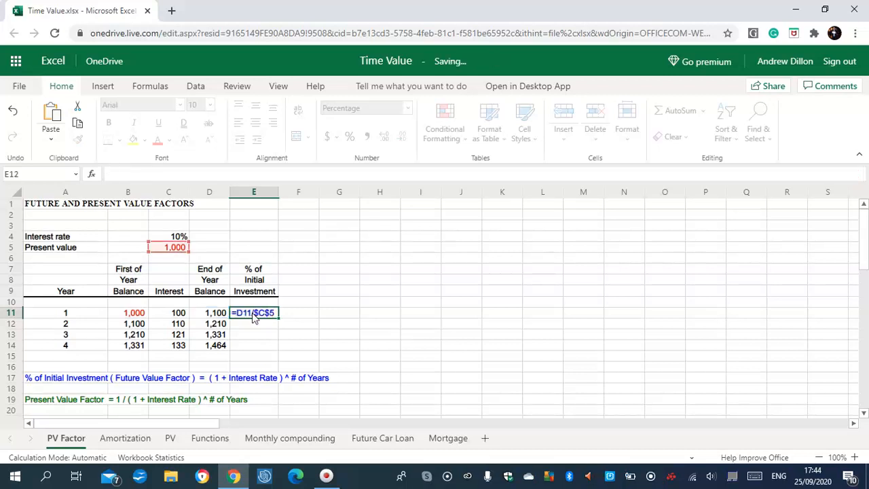
Fill the % of Initial Investment formula from E11 down through E14 and check the copied formula in E14
{"action": "left_click", "coordinate": [252, 315]}
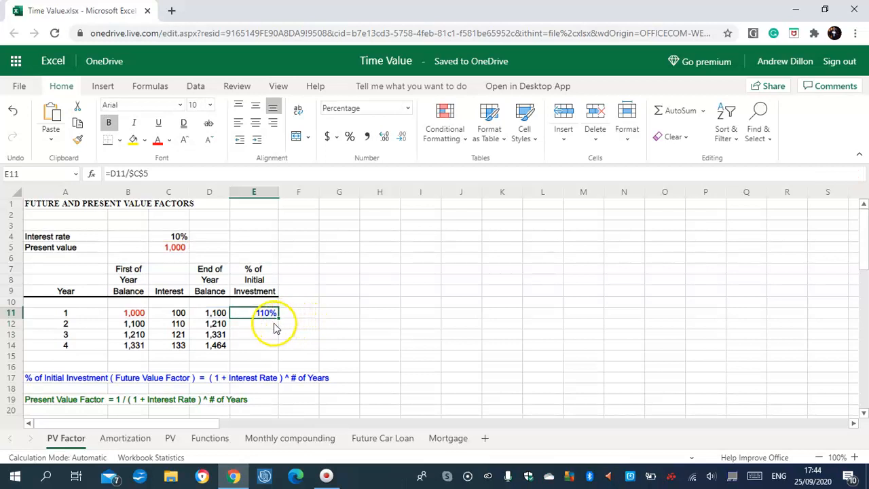
{"action": "left_click_drag", "start_coordinate": [265, 316], "coordinate": [262, 342]}
{"action": "key", "text": "ctrl+d"}
{"action": "left_click", "coordinate": [271, 347]}
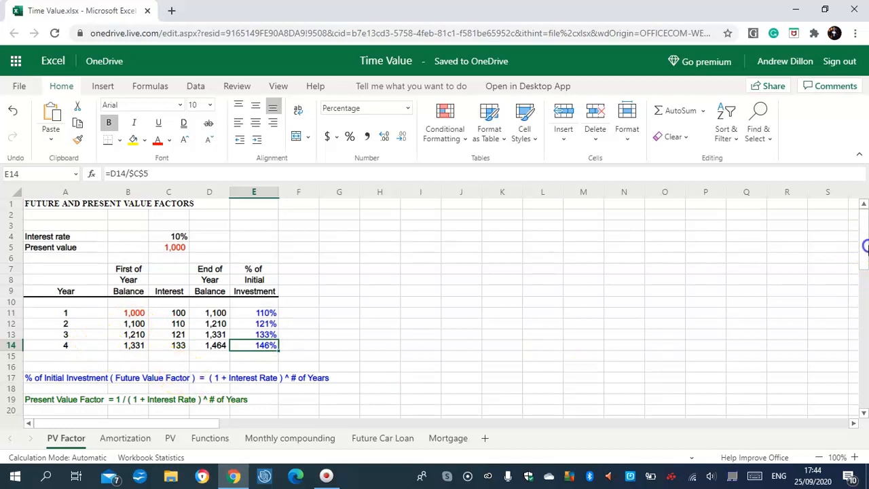
Switch to the Amortization sheet and show its introduction and loan inputs
{"action": "scroll", "coordinate": [865, 256], "scroll_direction": "down", "scroll_amount": 3}
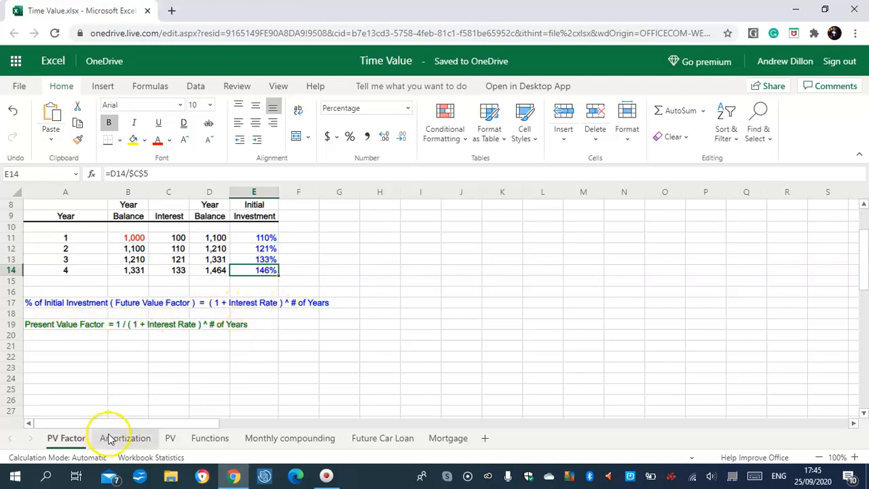
{"action": "scroll", "coordinate": [865, 267], "scroll_direction": "up", "scroll_amount": 3}
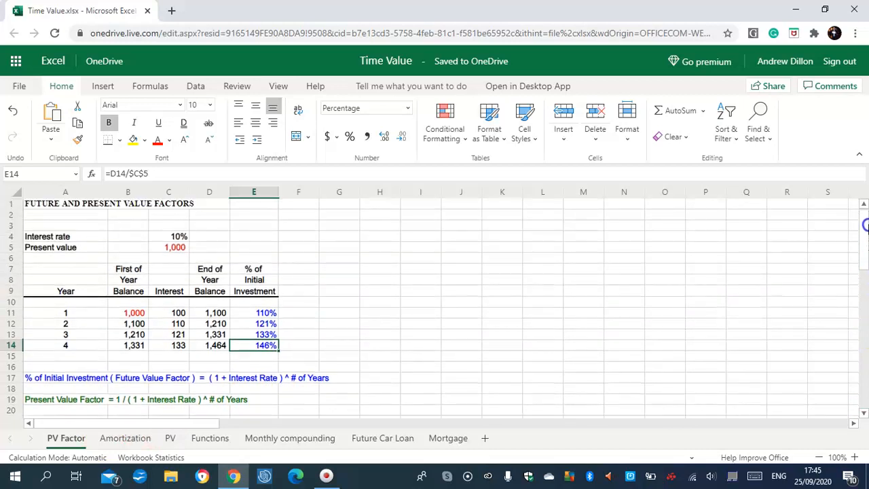
{"action": "left_click", "coordinate": [117, 442]}
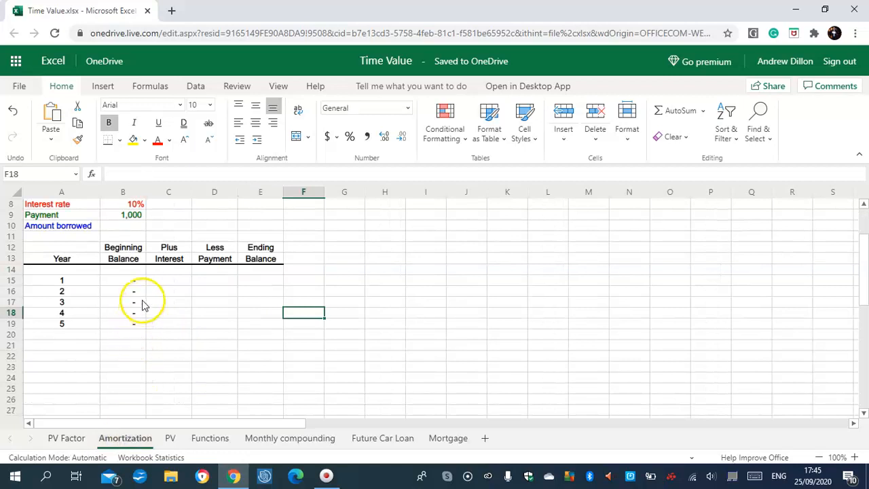
{"action": "scroll", "coordinate": [865, 226], "scroll_direction": "up", "scroll_amount": 2}
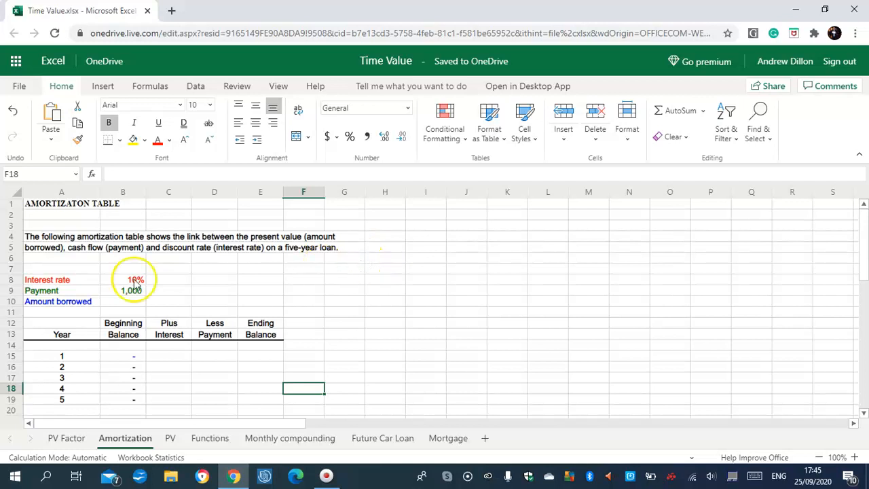
Calculate the amount borrowed on the five-year loan in B10 with the formula =-PV(B8,5,B9)
{"action": "left_click", "coordinate": [121, 305]}
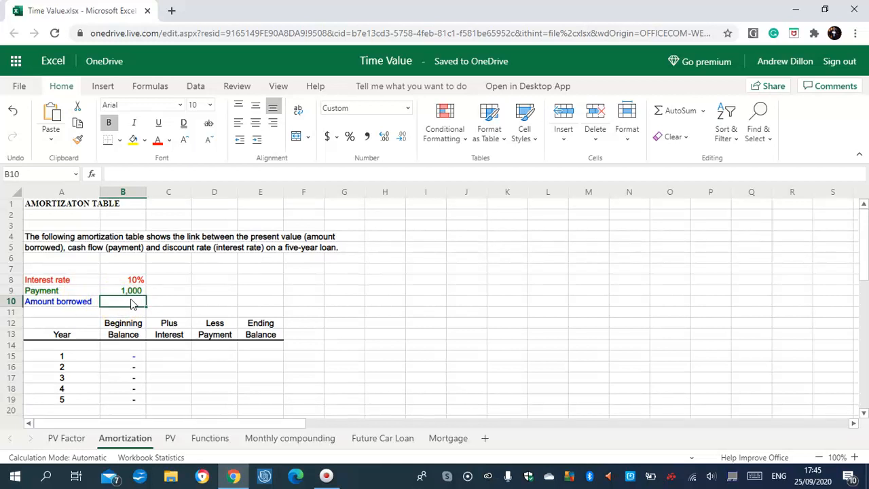
{"action": "type", "text": "=-"}
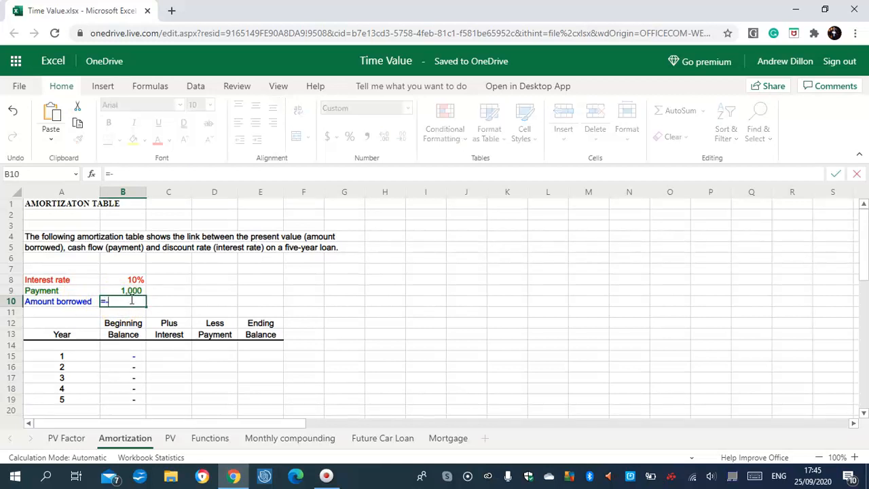
{"action": "type", "text": "PV"}
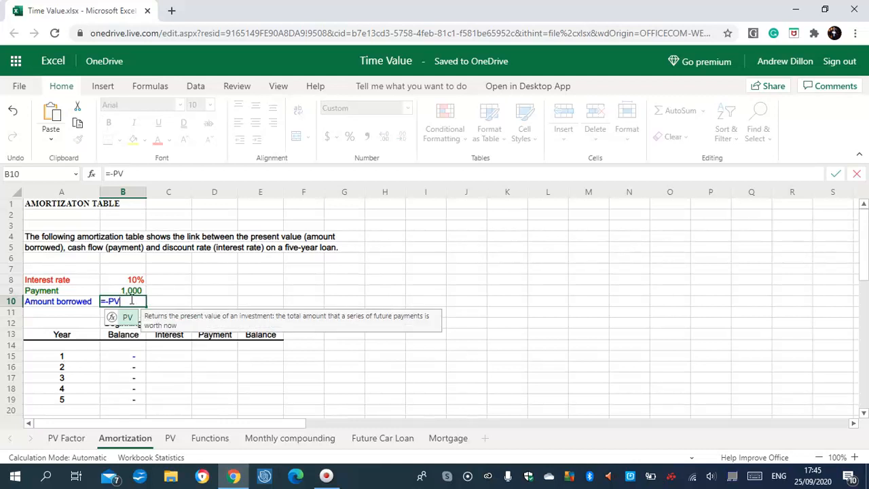
{"action": "type", "text": "(B"}
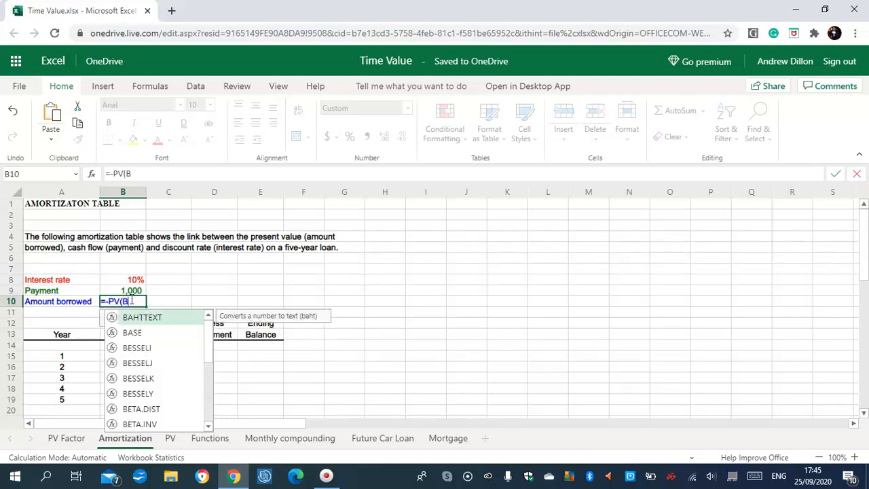
{"action": "type", "text": "8,5"}
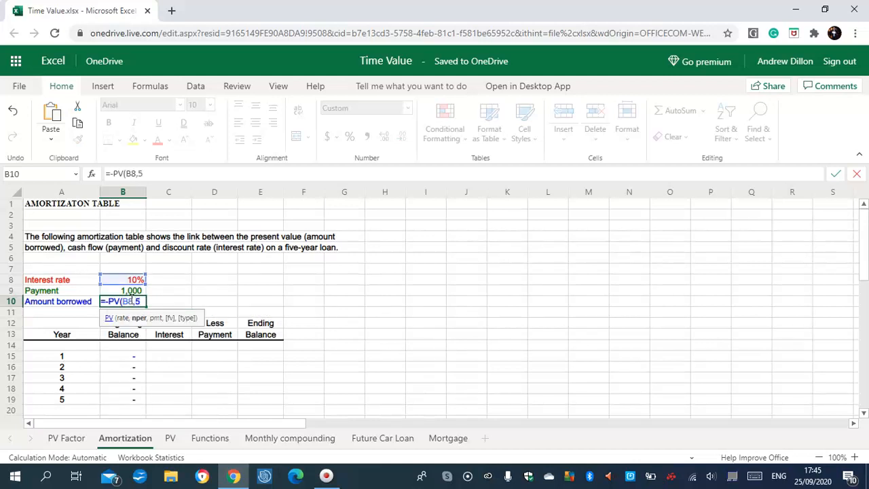
{"action": "type", "text": ",B9)"}
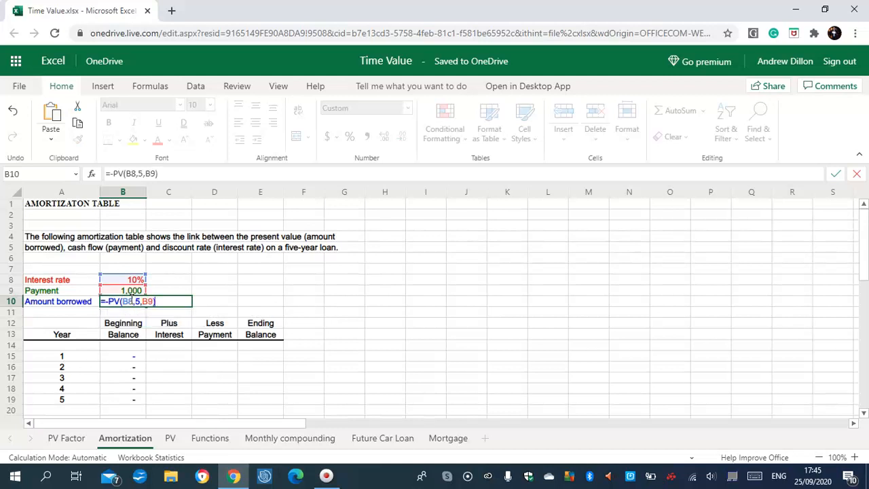
{"action": "key", "text": "Return"}
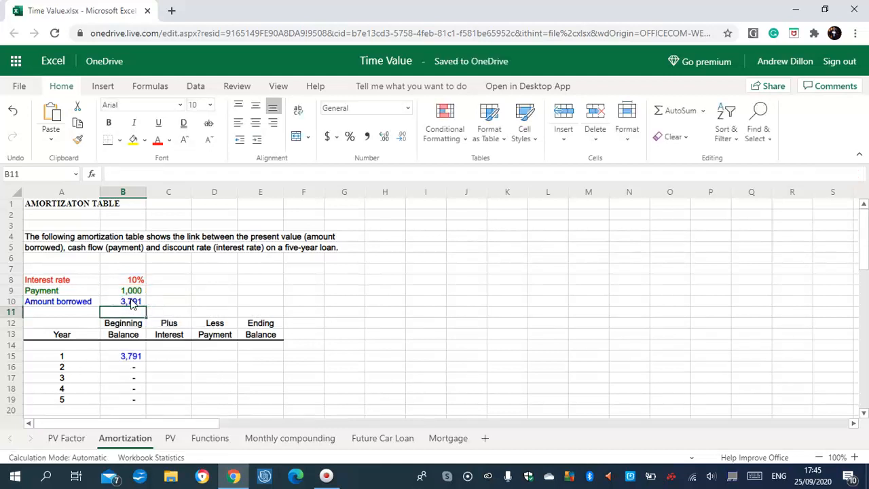
Calculate the year 1 interest in C15 with the formula =B15*$B$8 and fill it down through C19
{"action": "left_click", "coordinate": [170, 355]}
{"action": "scroll", "coordinate": [861, 237], "scroll_direction": "down", "scroll_amount": 2}
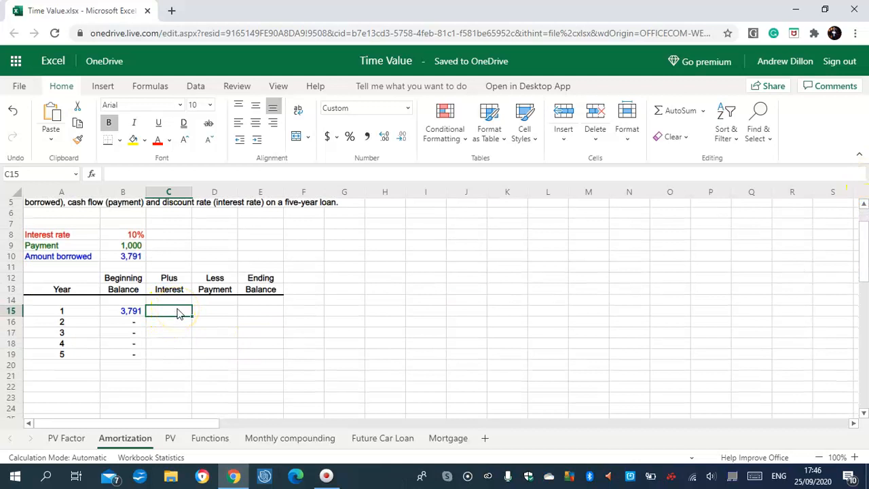
{"action": "type", "text": "=B15*"}
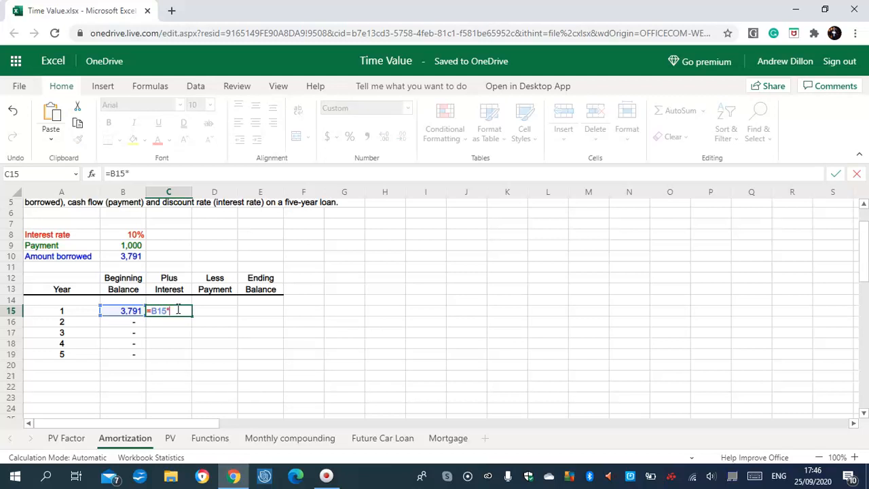
{"action": "type", "text": "$B$8"}
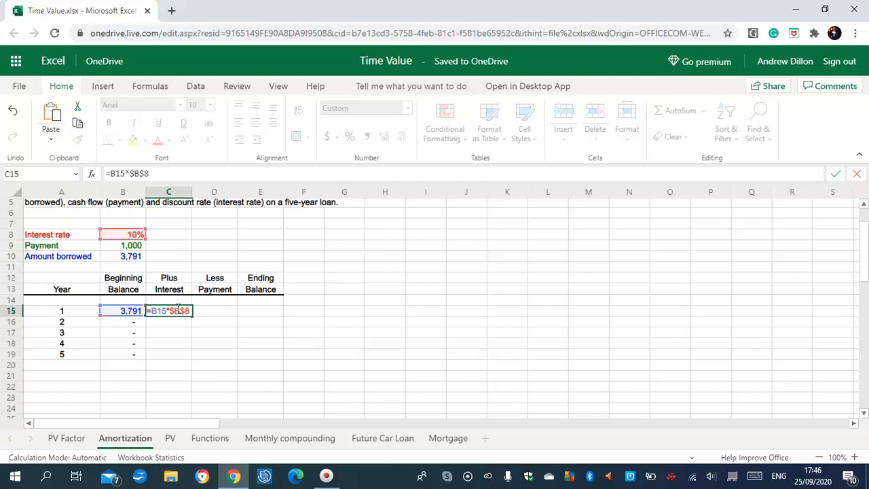
{"action": "key", "text": "Return"}
{"action": "left_click", "coordinate": [178, 310]}
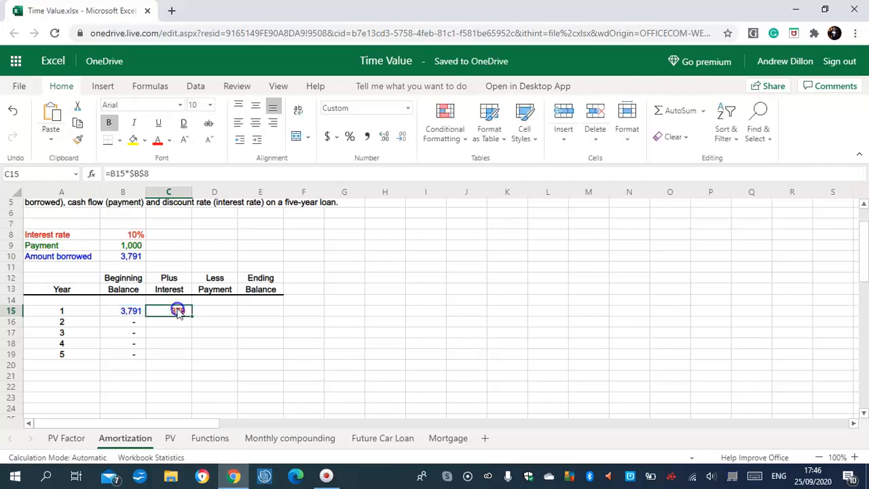
{"action": "left_click_drag", "start_coordinate": [193, 317], "coordinate": [181, 355]}
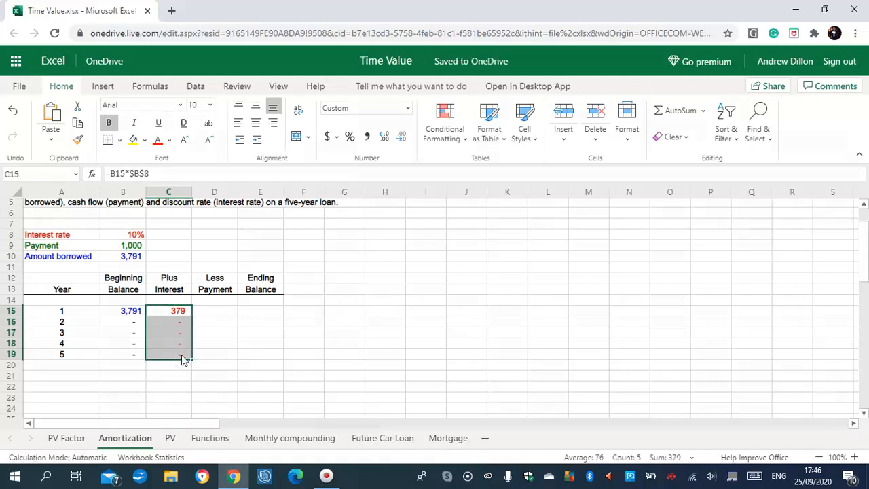
Enter the year 1 payment as a negative in D15 with the formula =-$B$9 and fill it down through D19
{"action": "left_click", "coordinate": [218, 312]}
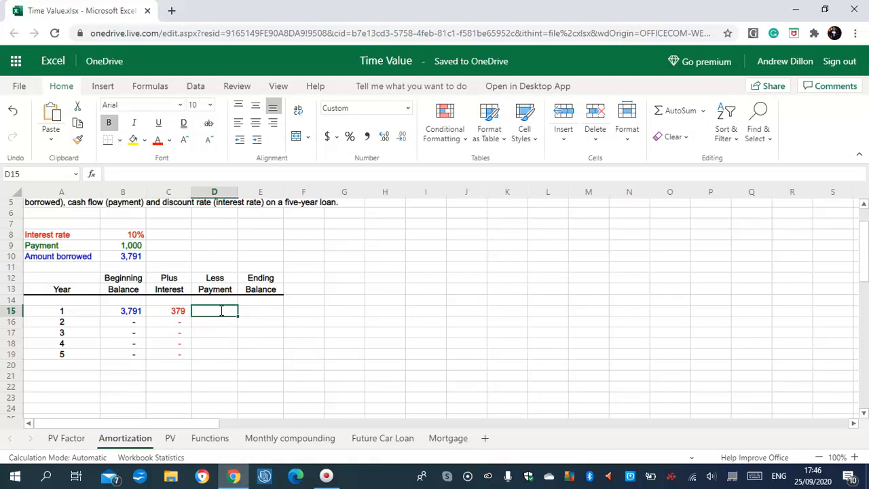
{"action": "type", "text": "="}
{"action": "type", "text": "-"}
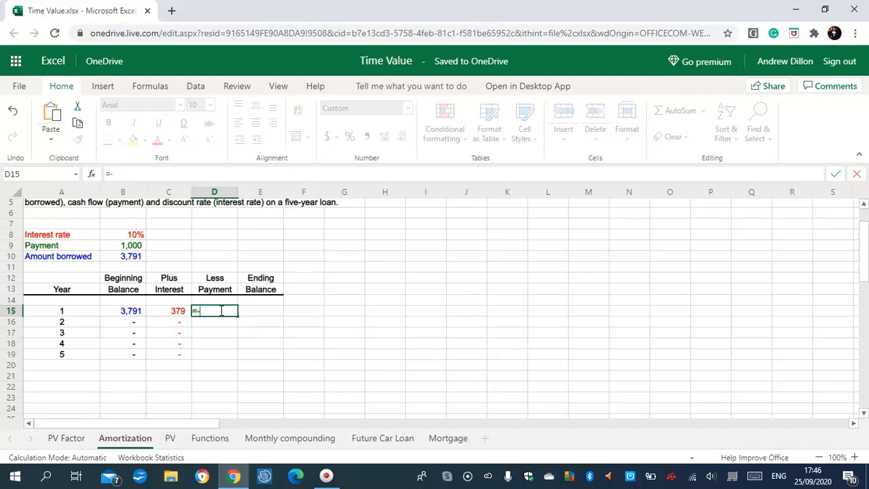
{"action": "type", "text": "$B$9"}
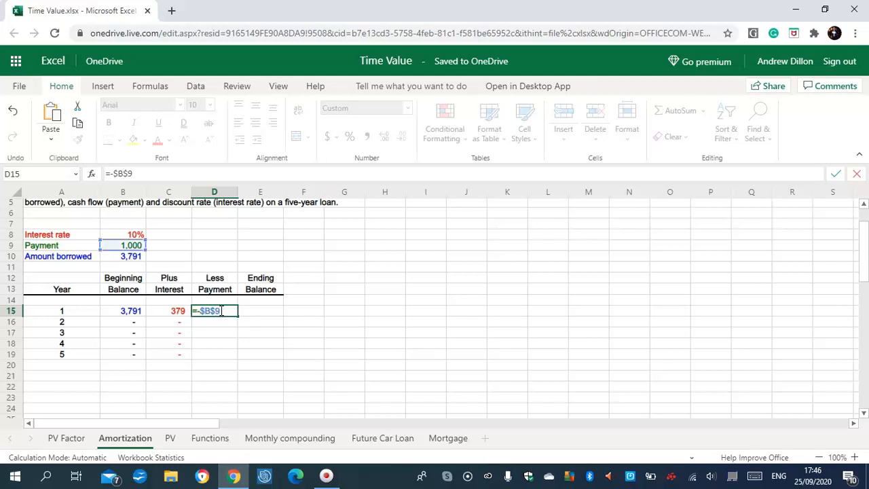
{"action": "key", "text": "Return"}
{"action": "left_click", "coordinate": [221, 312]}
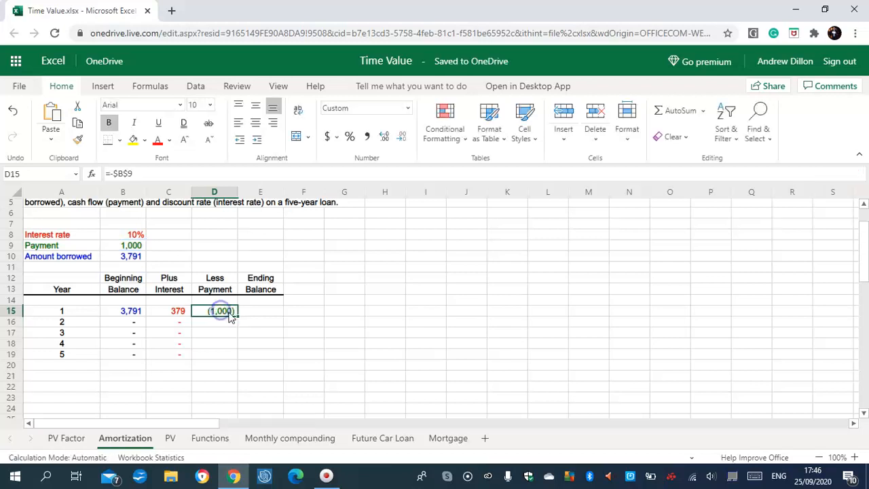
{"action": "left_click_drag", "start_coordinate": [237, 317], "coordinate": [233, 352]}
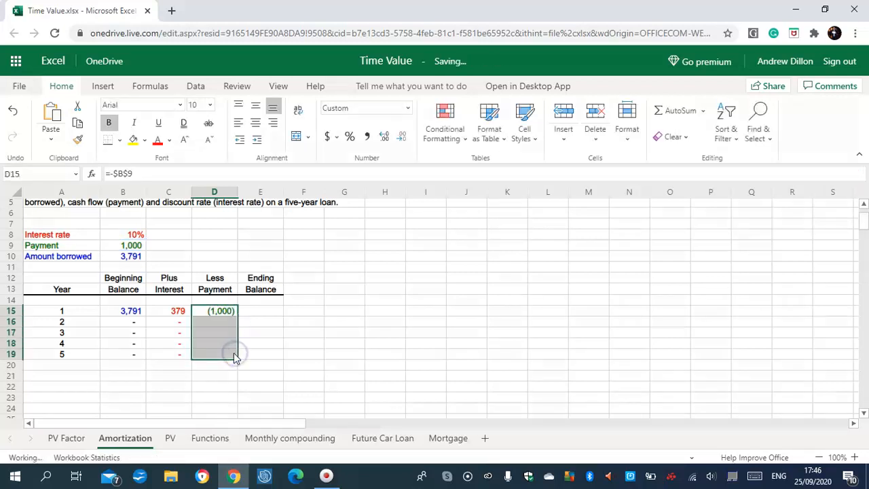
Calculate the year 1 ending balance in E15 with the formula =SUM(B15:D15)
{"action": "left_click", "coordinate": [257, 310]}
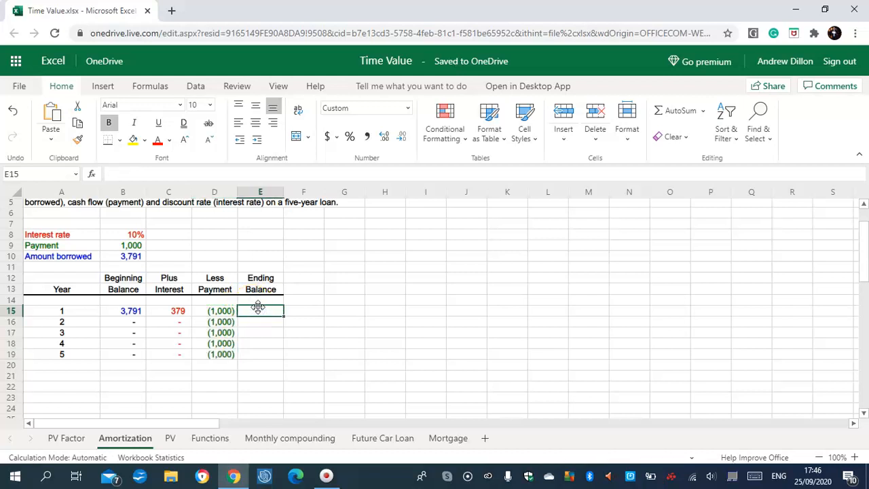
{"action": "type", "text": "=S"}
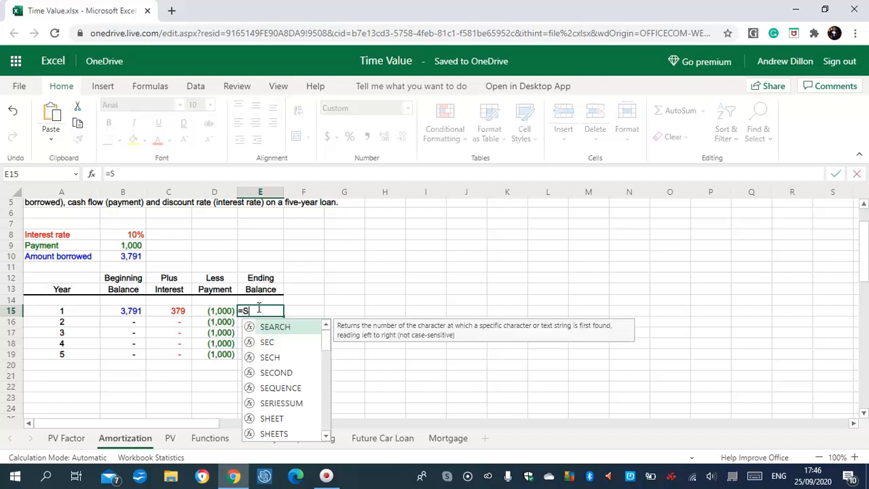
{"action": "type", "text": "UM("}
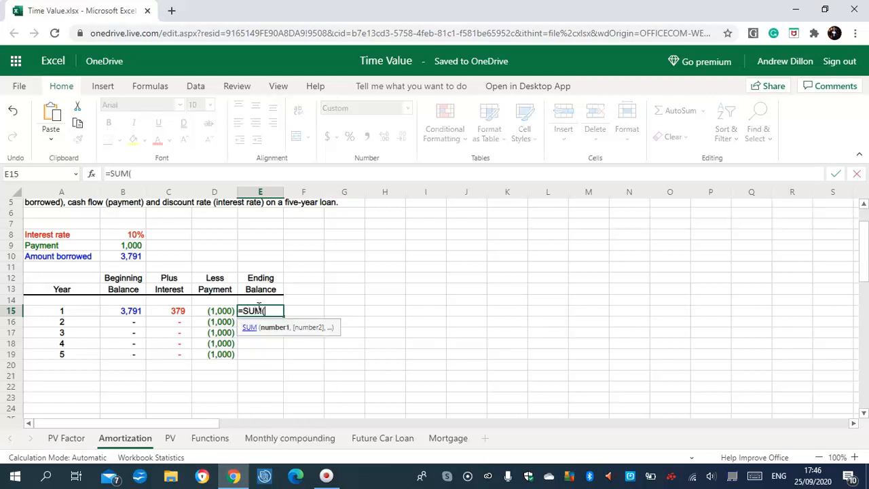
{"action": "type", "text": "B15"}
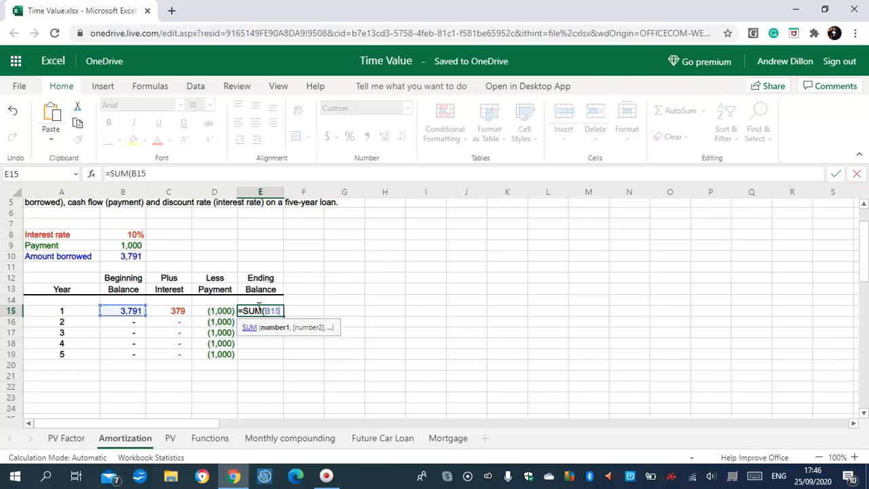
{"action": "type", "text": ":D15)"}
{"action": "key", "text": "Return"}
Fill the Ending Balance formula from E15 down through E19 and check the copied formula in E19
{"action": "left_click", "coordinate": [268, 310]}
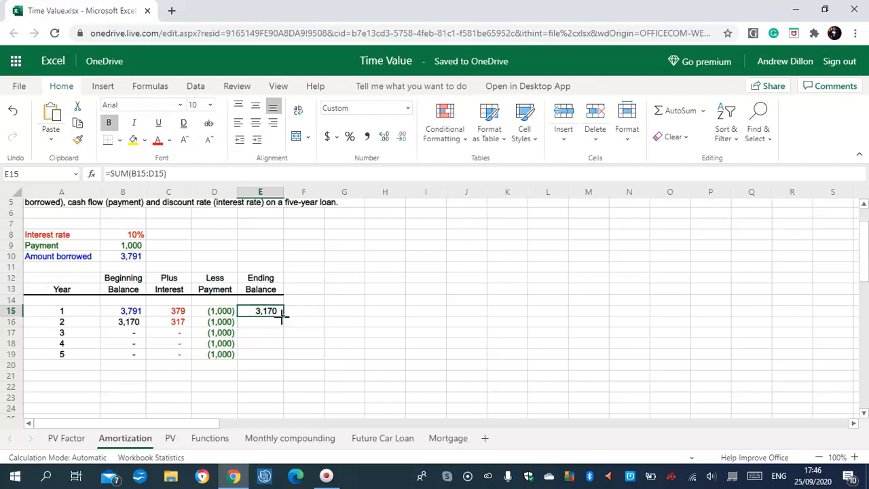
{"action": "left_click_drag", "start_coordinate": [281, 316], "coordinate": [274, 352]}
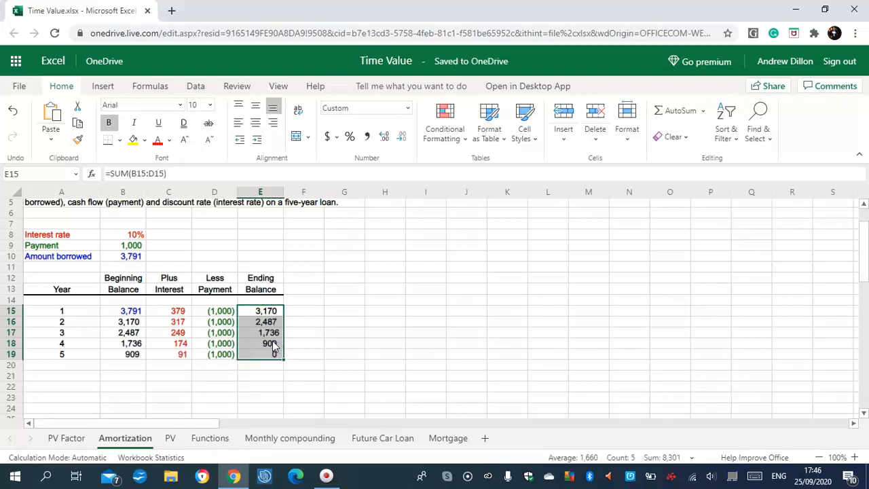
{"action": "left_click", "coordinate": [270, 344]}
{"action": "left_click", "coordinate": [272, 354]}
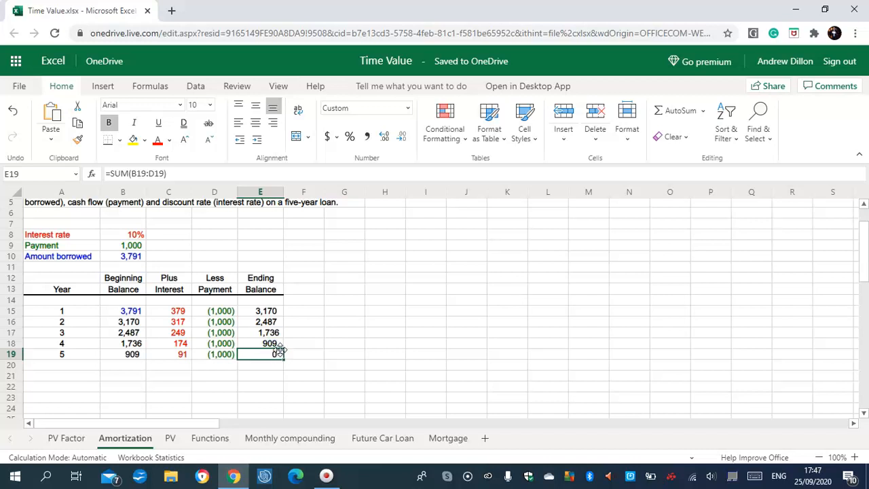
{"action": "left_click", "coordinate": [281, 347]}
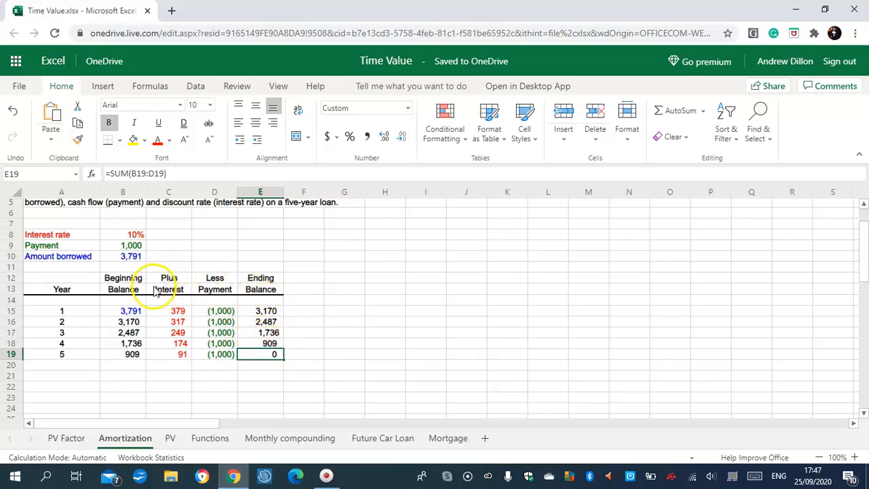
On the PV sheet, enter the year 1 payment in C12 as =$B$8 and fill it across through G12
{"action": "left_click", "coordinate": [170, 440]}
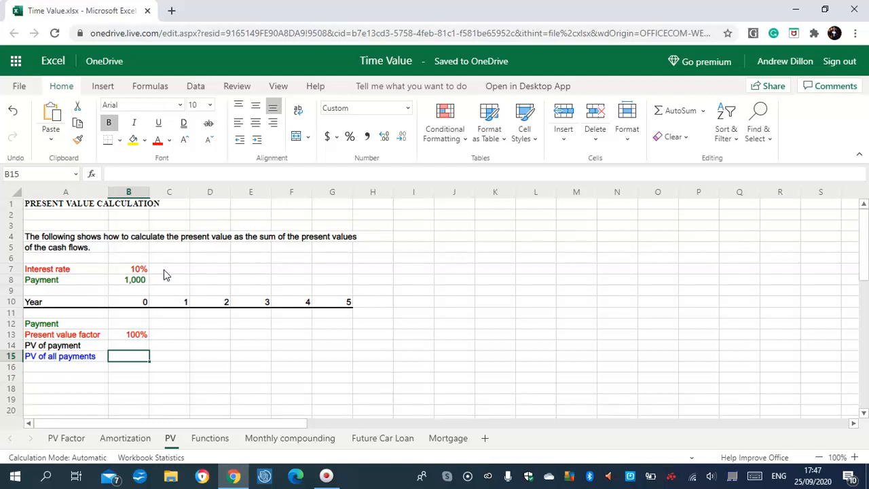
{"action": "left_click", "coordinate": [175, 324]}
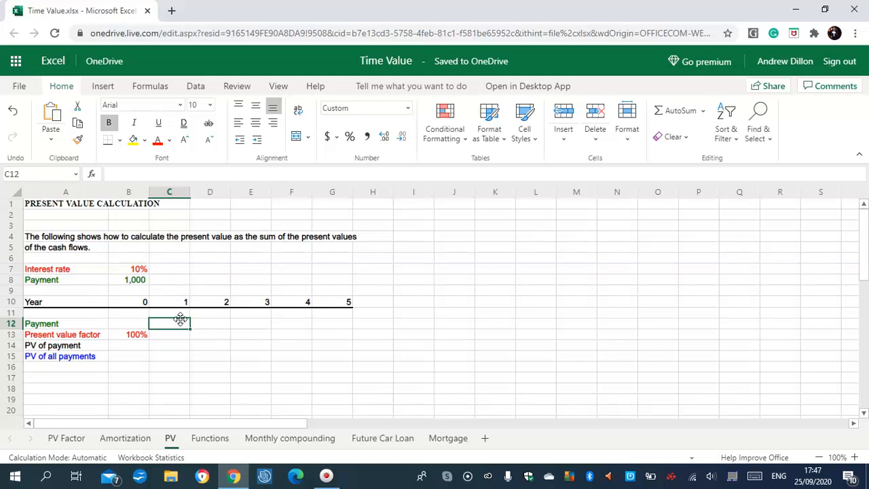
{"action": "type", "text": "=$B$8"}
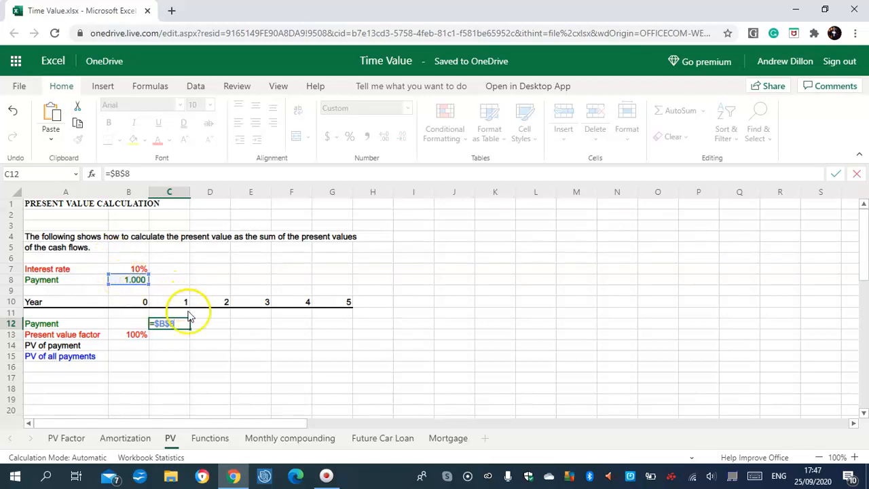
{"action": "key", "text": "Return"}
{"action": "left_click_drag", "start_coordinate": [178, 325], "coordinate": [323, 329]}
{"action": "key", "text": "ctrl+r"}
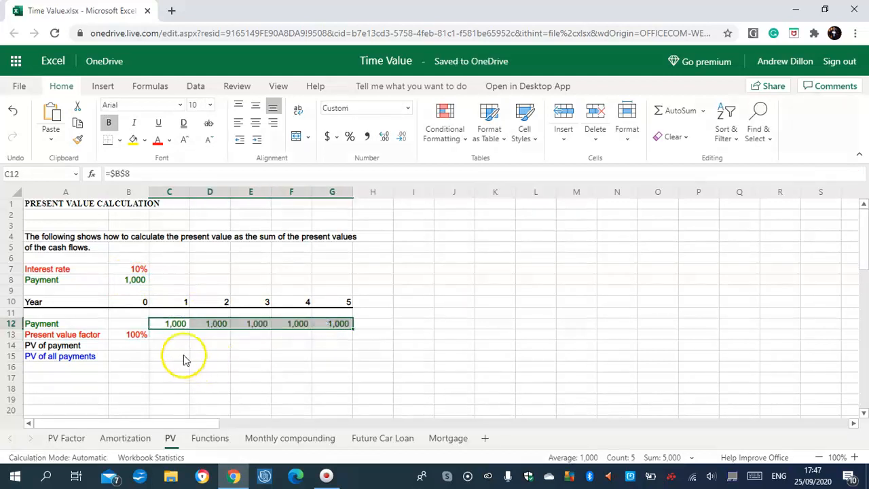
Calculate the year 1 present value factor in C13 with =B13/(1+$B$7), fill it across through G13 and check the copied formula
{"action": "left_click", "coordinate": [172, 337]}
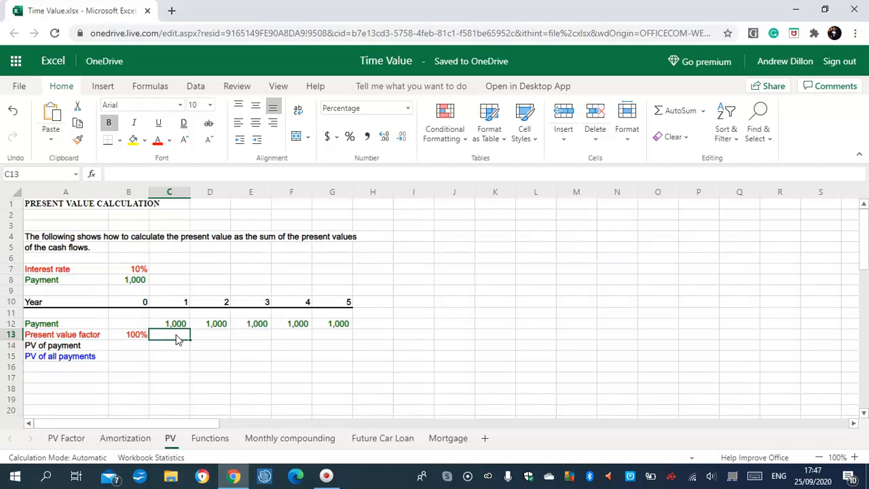
{"action": "type", "text": "=B13"}
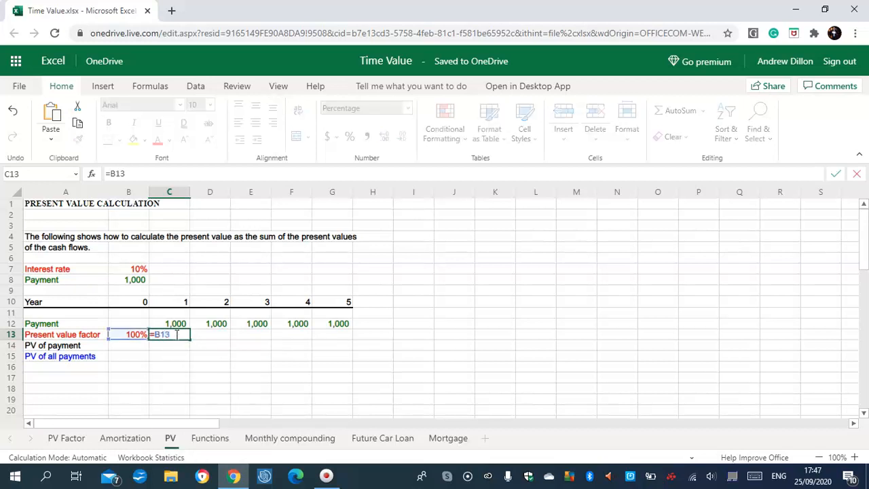
{"action": "type", "text": "/(1+$"}
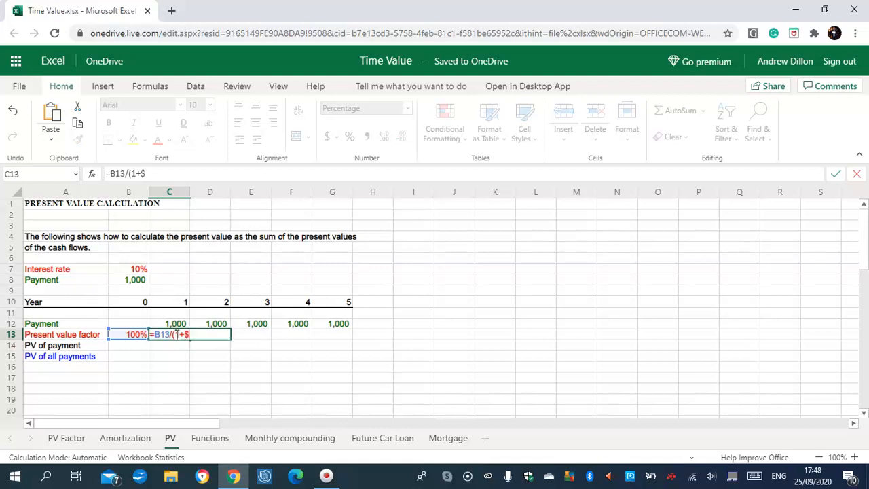
{"action": "type", "text": "B$7)"}
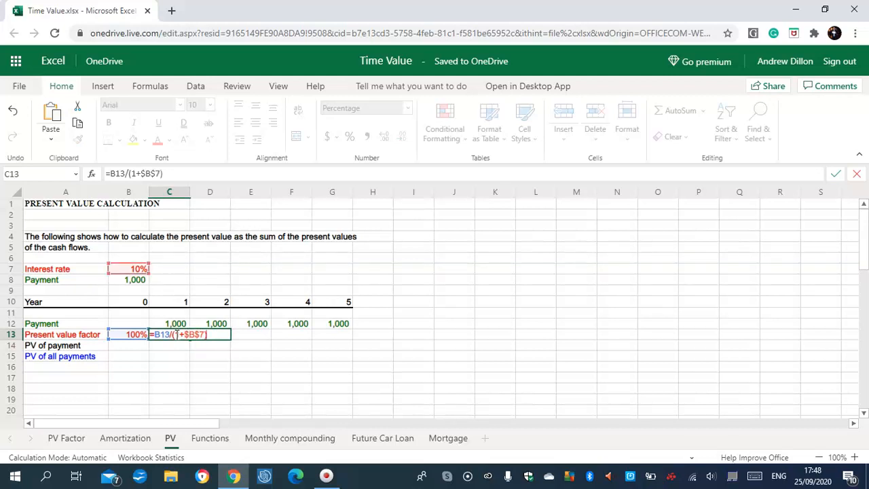
{"action": "key", "text": "Return"}
{"action": "left_click", "coordinate": [178, 335]}
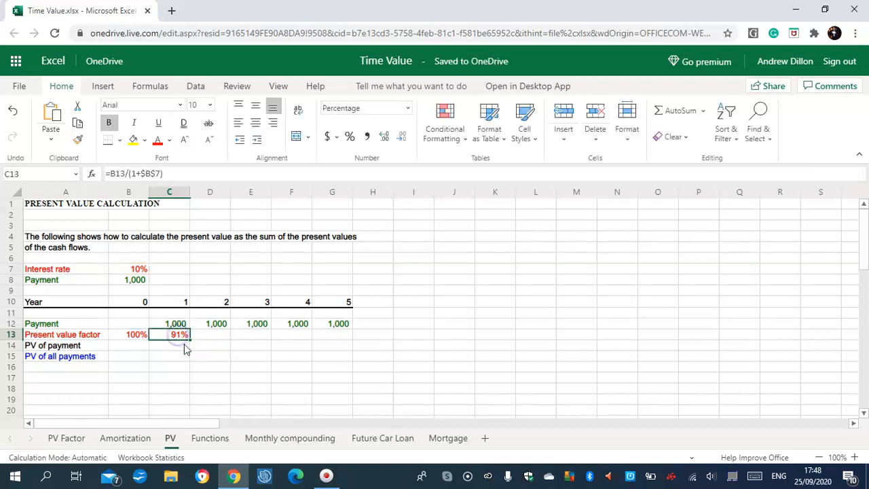
{"action": "left_click_drag", "start_coordinate": [191, 339], "coordinate": [326, 348]}
{"action": "left_click", "coordinate": [332, 334]}
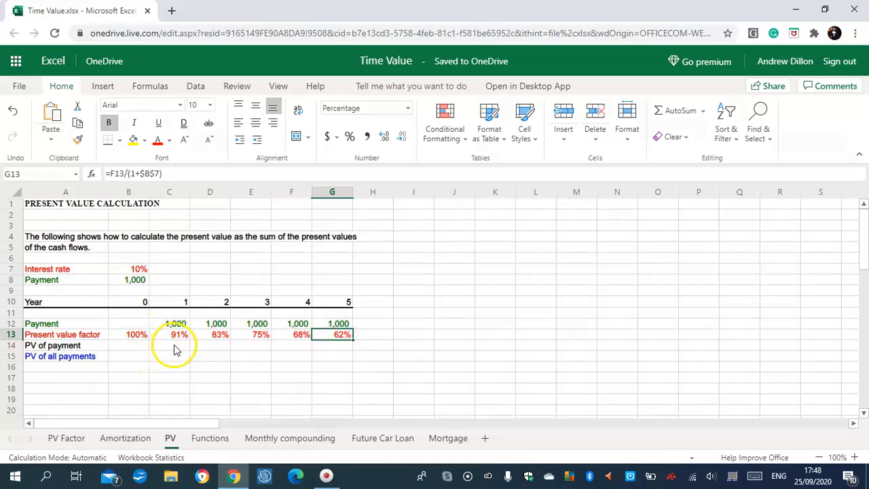
Calculate the present value of the year 1 payment in C14 with =C12*C13 and fill it across through G14
{"action": "left_click", "coordinate": [175, 348]}
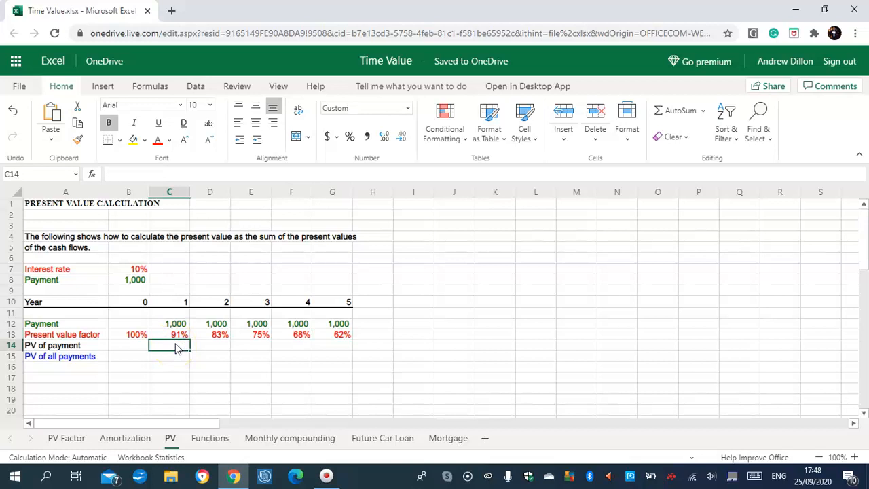
{"action": "type", "text": "=C"}
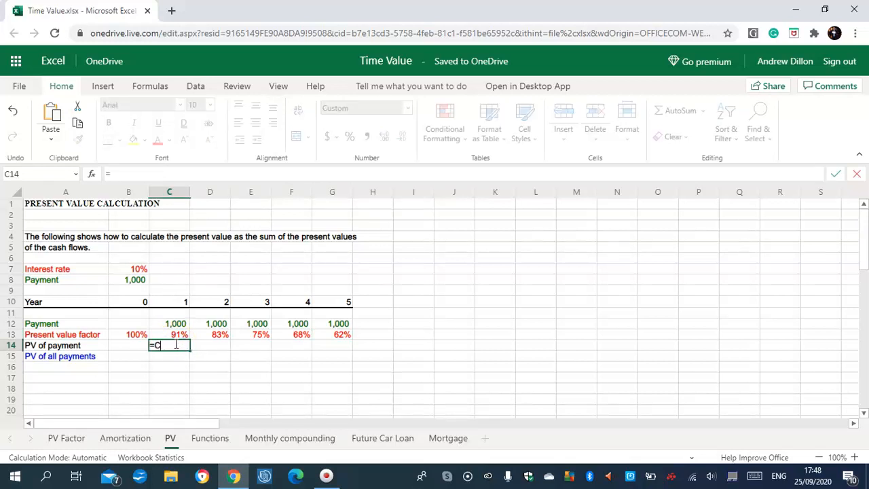
{"action": "type", "text": "12*C13"}
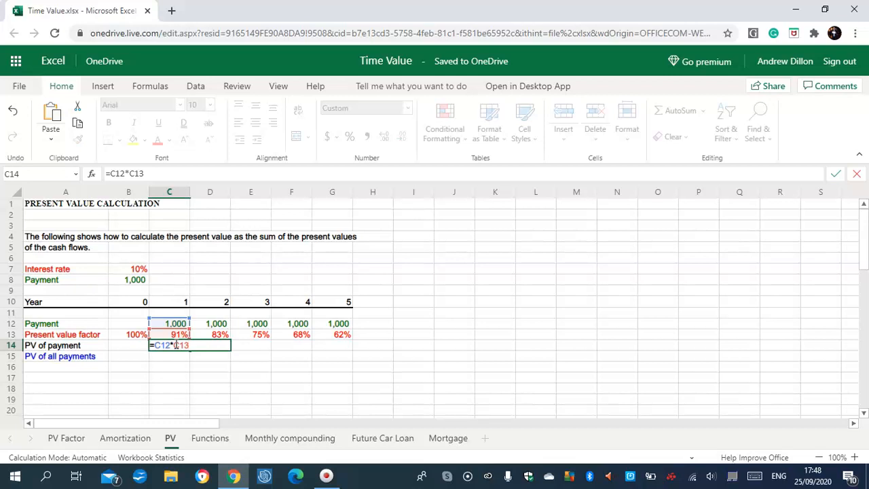
{"action": "key", "text": "Return"}
{"action": "left_click", "coordinate": [176, 346]}
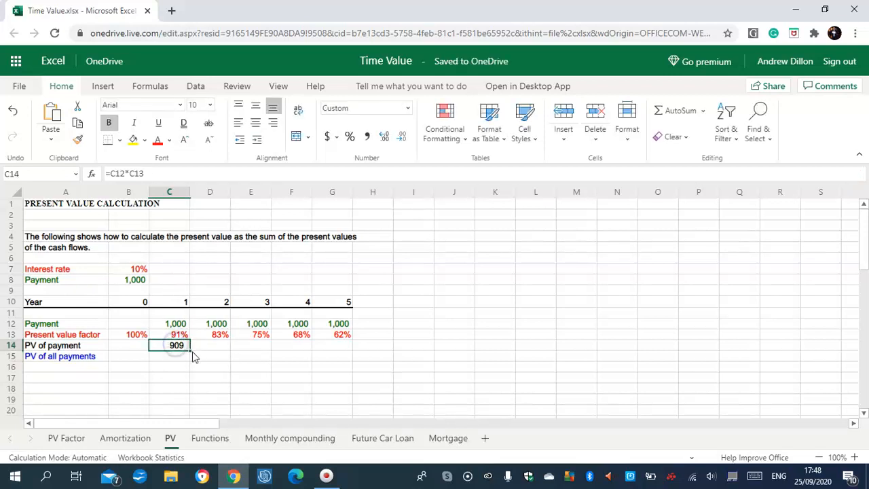
{"action": "left_click_drag", "start_coordinate": [190, 352], "coordinate": [324, 348]}
Calculate the PV of all payments in B15 with =SUM(B14:G14)
{"action": "left_click", "coordinate": [132, 357]}
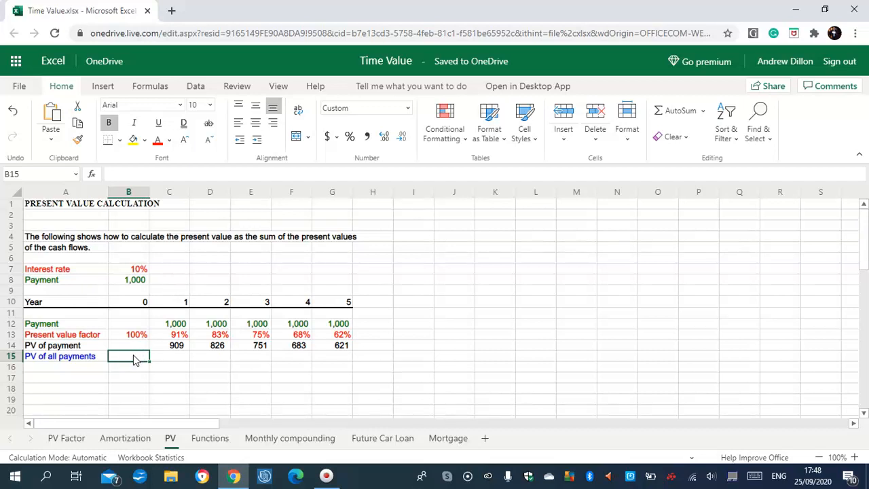
{"action": "type", "text": "=SUM"}
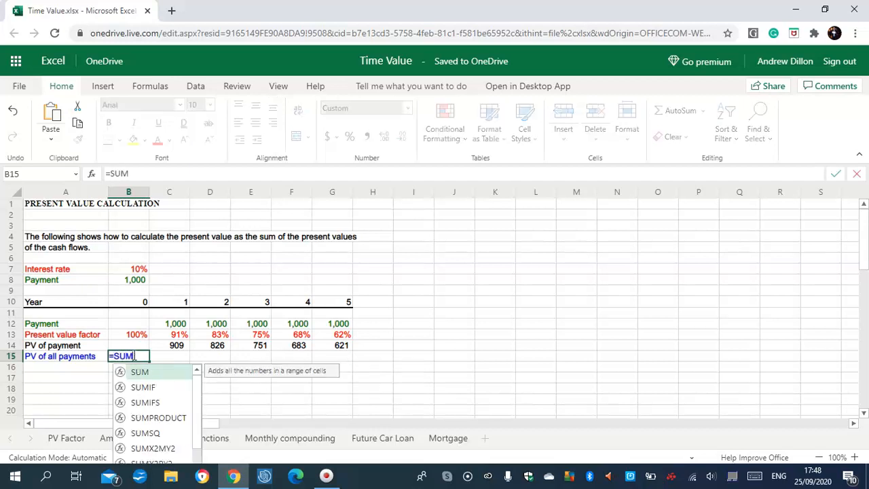
{"action": "type", "text": "("}
{"action": "type", "text": "B14@"}
{"action": "key", "text": "BackSpace"}
{"action": "type", "text": ":G14)"}
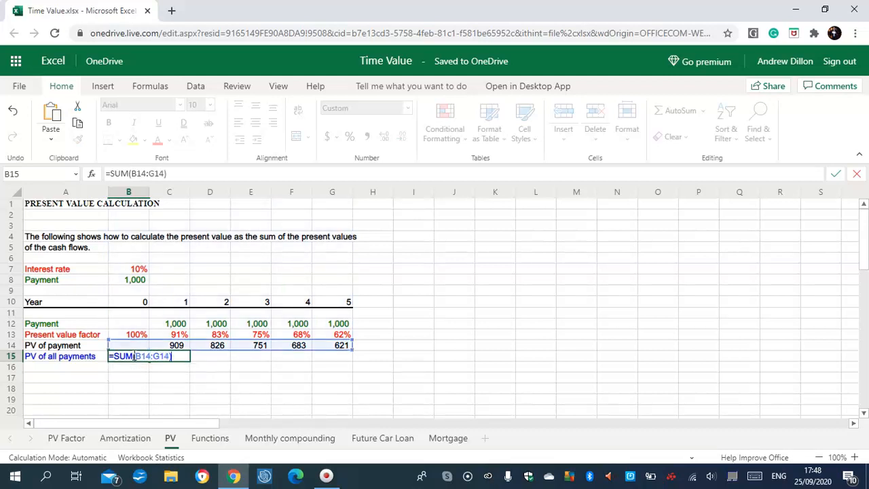
{"action": "key", "text": "Return"}
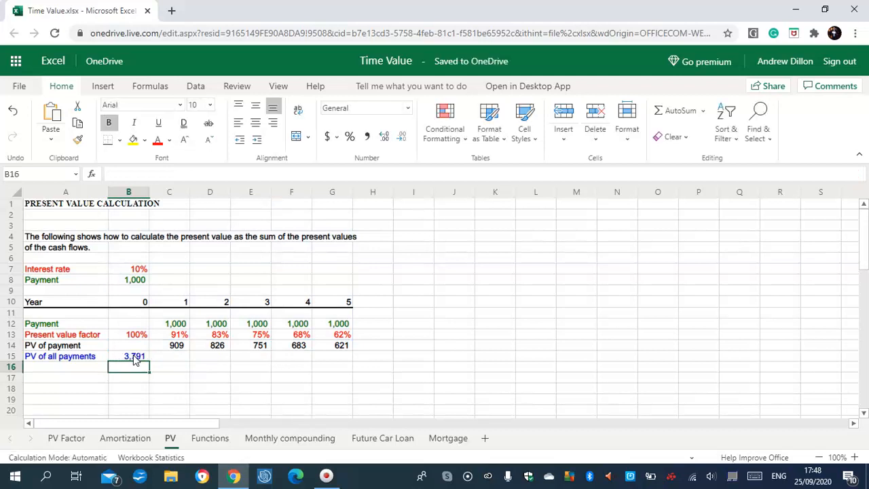
Try filling the PV of all payments formula from B15 into C15, clear the copy and reselect B15
{"action": "left_click", "coordinate": [135, 359]}
{"action": "left_click_drag", "start_coordinate": [135, 359], "coordinate": [167, 360]}
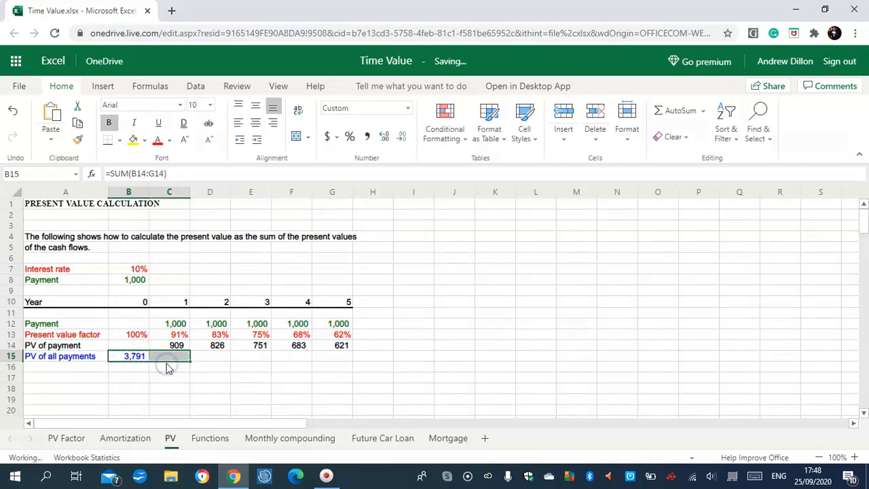
{"action": "key", "text": "ctrl+r"}
{"action": "left_click", "coordinate": [169, 367]}
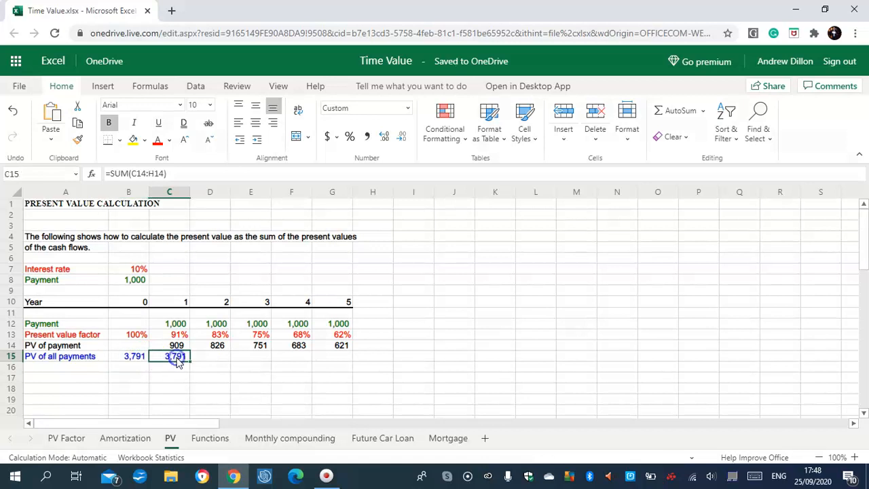
{"action": "key", "text": "BackSpace"}
{"action": "key", "text": "Return"}
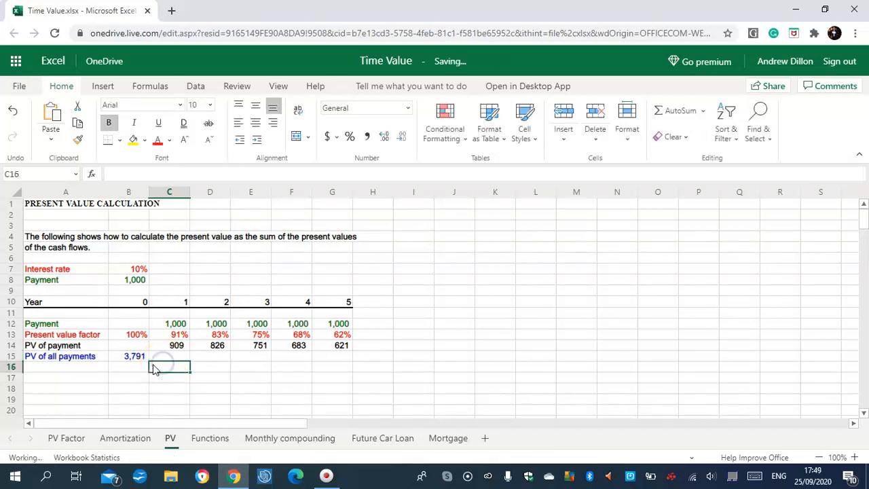
{"action": "left_click", "coordinate": [126, 359]}
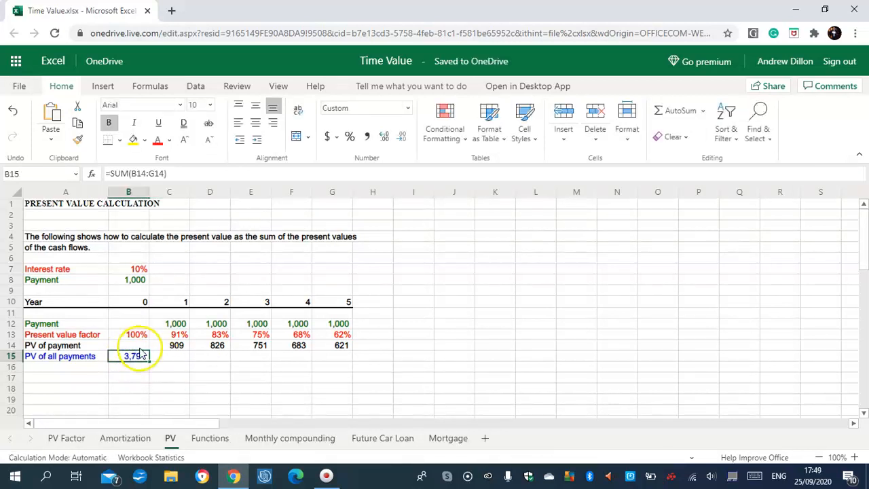
{"action": "left_click", "coordinate": [141, 357]}
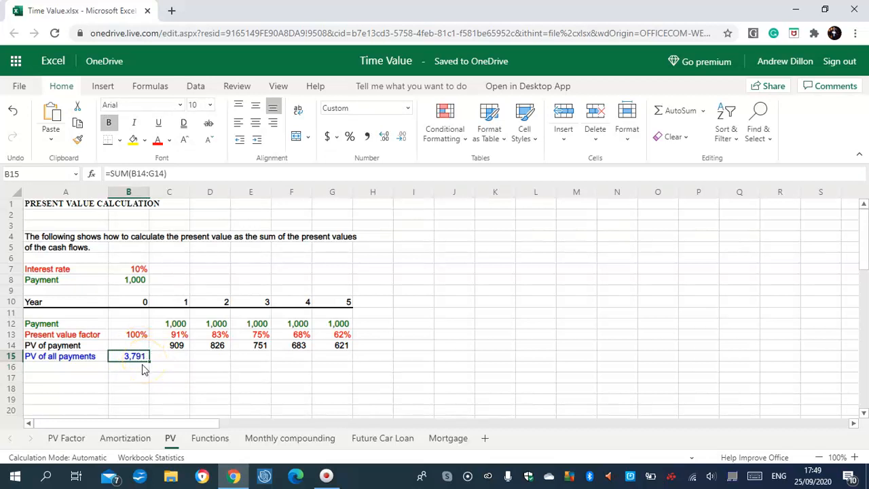
On the Functions sheet, calculate the present value in B11 with =PV(B8,B9,B10) and check the entered formula
{"action": "mouse_move", "coordinate": [864, 243]}
{"action": "left_mouse_down"}
{"action": "mouse_move", "coordinate": [866, 269]}
{"action": "mouse_move", "coordinate": [867, 238]}
{"action": "left_mouse_up"}
{"action": "left_click", "coordinate": [201, 441]}
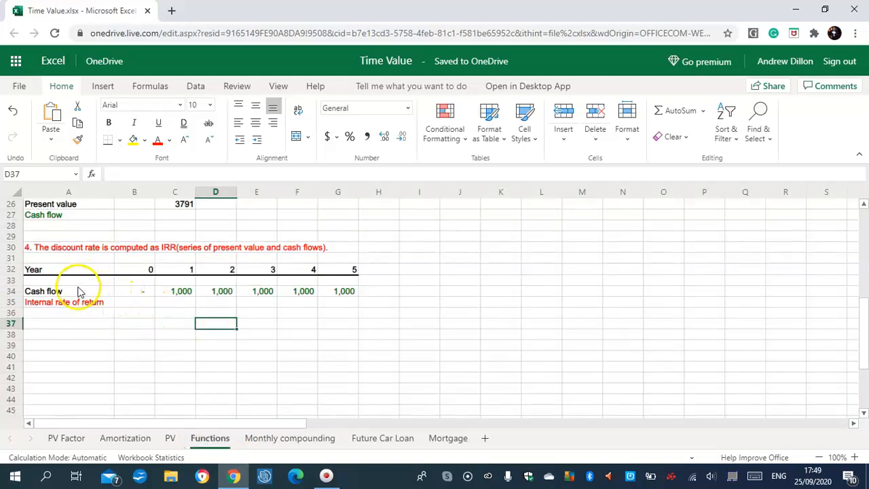
{"action": "left_click_drag", "start_coordinate": [865, 321], "coordinate": [865, 224]}
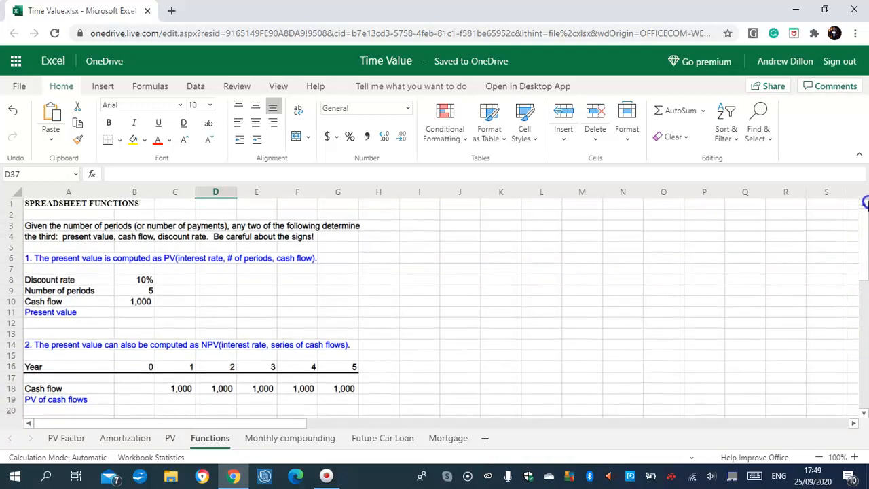
{"action": "left_click", "coordinate": [295, 297]}
{"action": "left_click", "coordinate": [132, 312]}
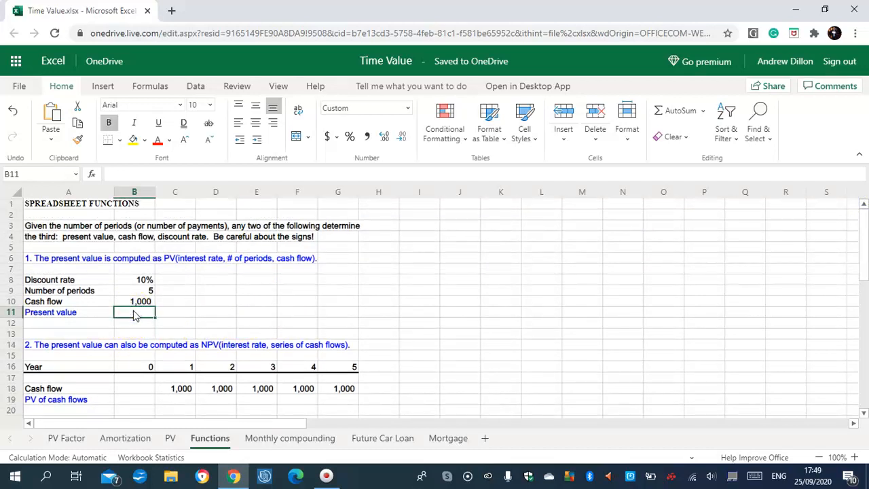
{"action": "type", "text": "=P"}
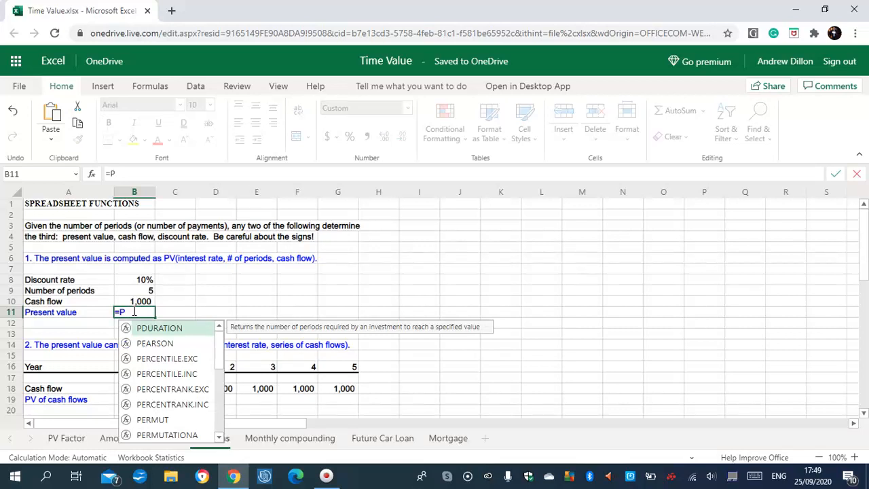
{"action": "type", "text": "V"}
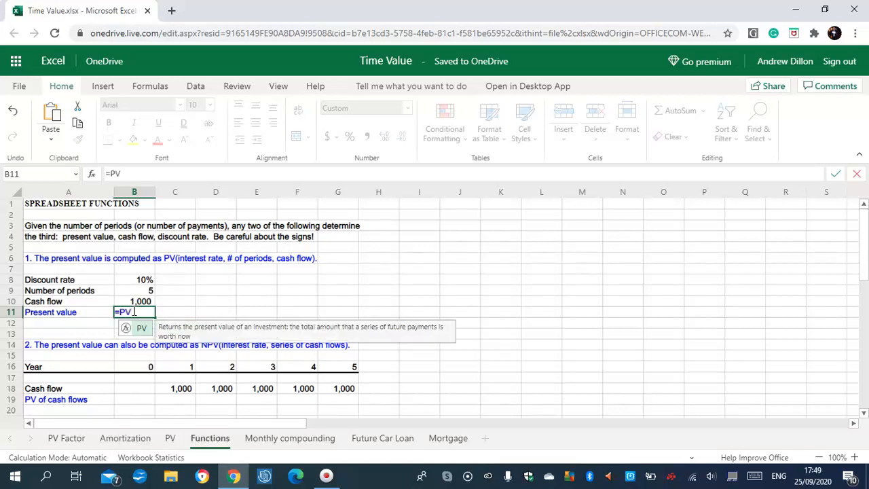
{"action": "type", "text": "("}
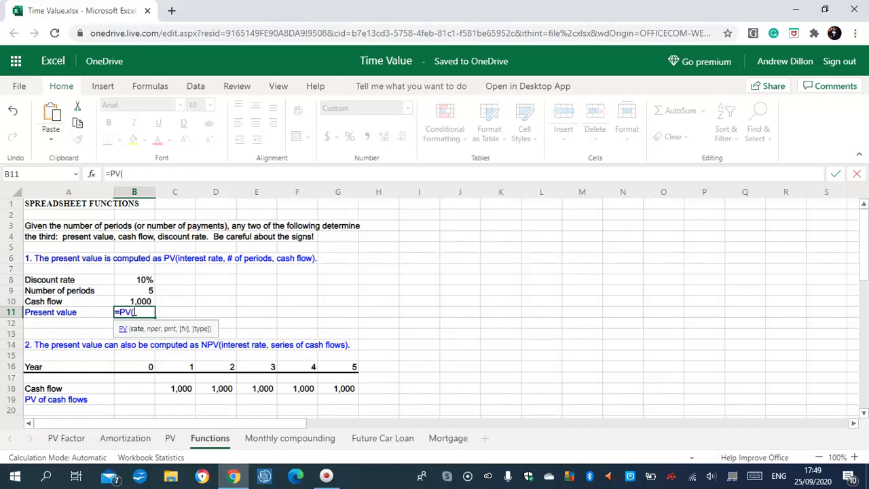
{"action": "type", "text": "B8,B"}
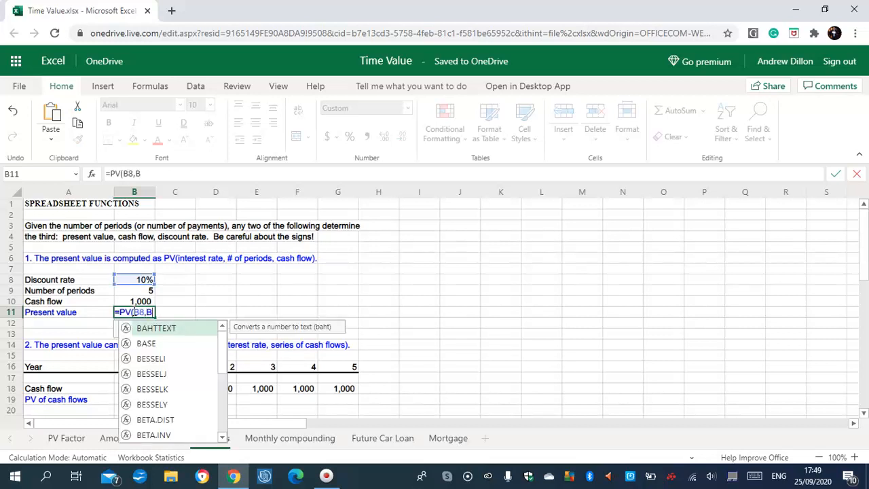
{"action": "type", "text": "9,B10)"}
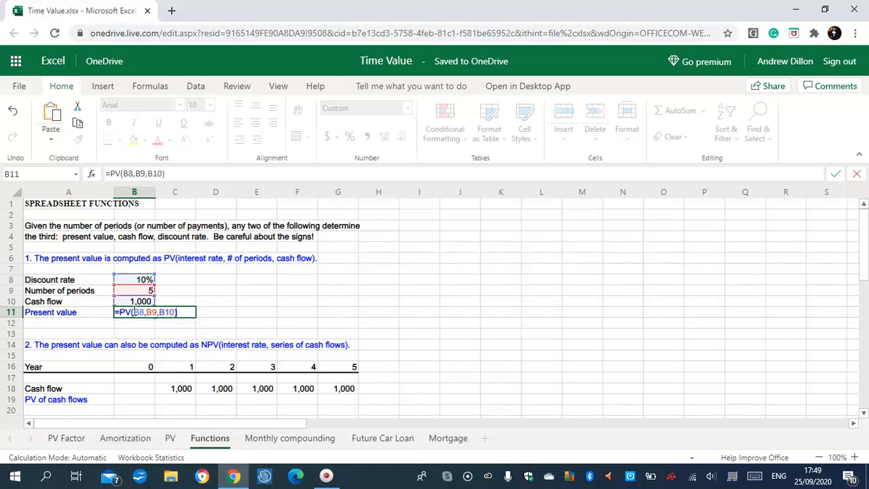
{"action": "key", "text": "Return"}
{"action": "left_click", "coordinate": [134, 314]}
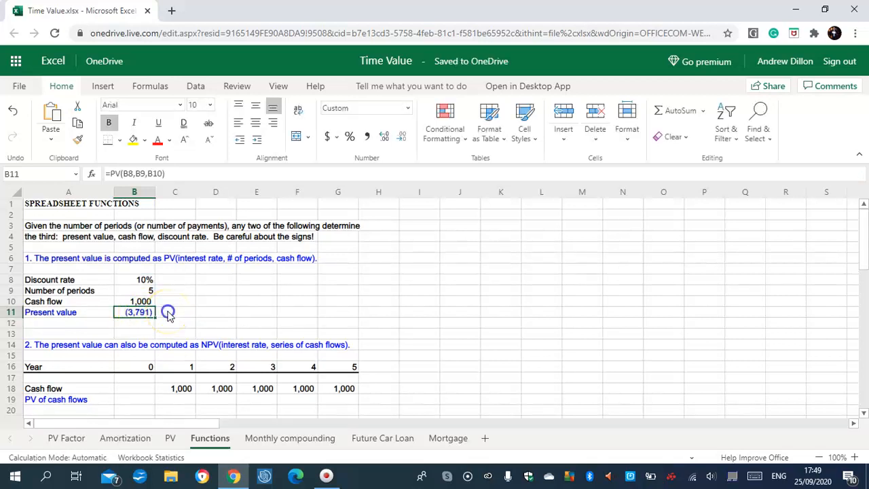
{"action": "left_click", "coordinate": [170, 313]}
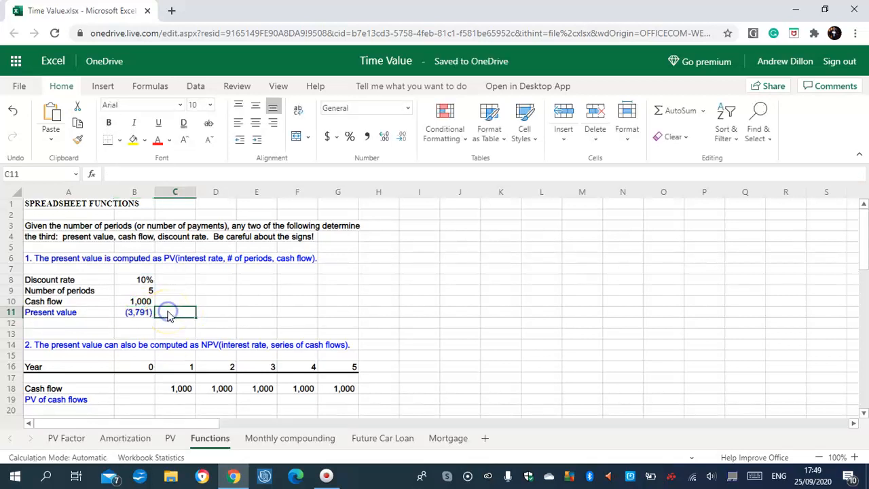
Calculate the PV of cash flows in C19 with =NPV(B8,C18:G18)
{"action": "left_click", "coordinate": [173, 400]}
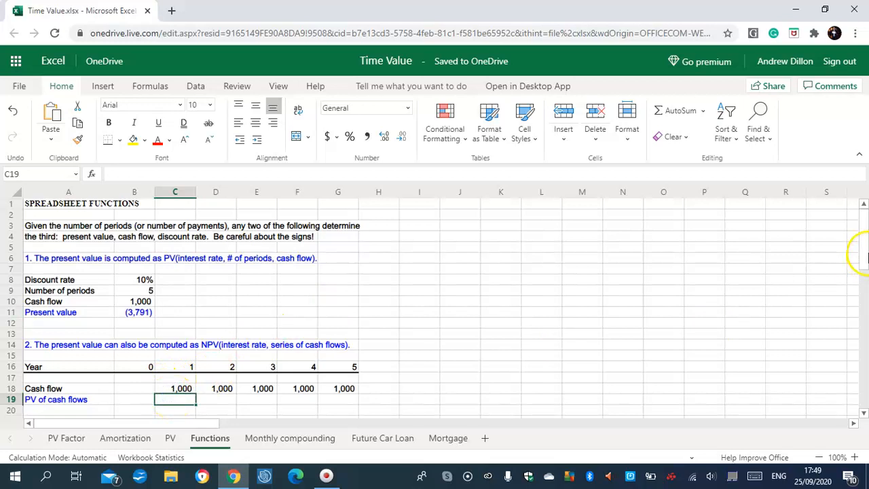
{"action": "scroll", "coordinate": [866, 235], "scroll_direction": "down", "scroll_amount": 3}
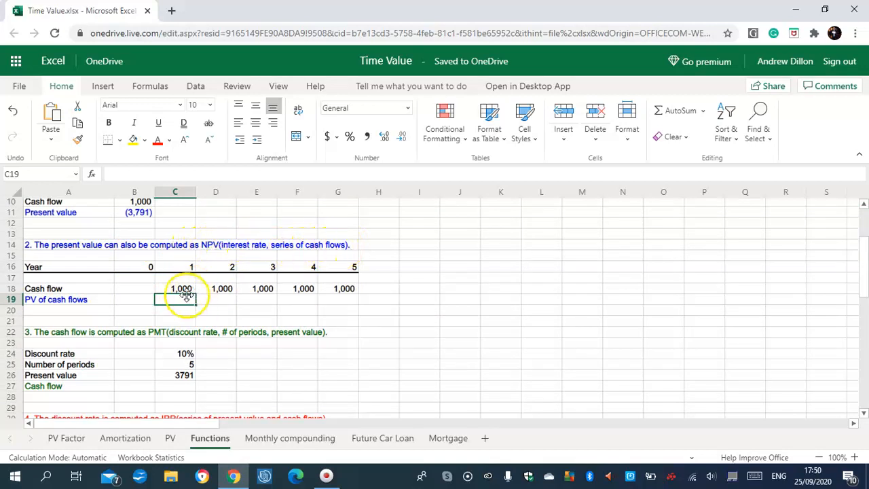
{"action": "type", "text": "="}
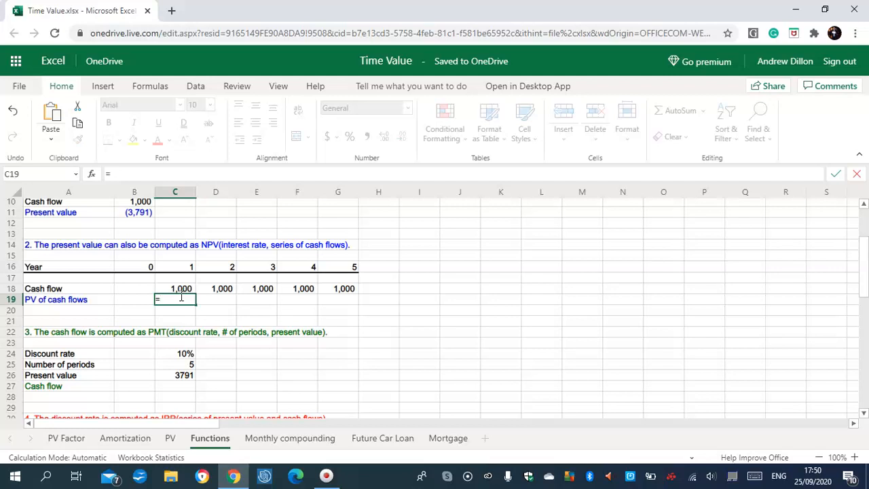
{"action": "type", "text": "NPV"}
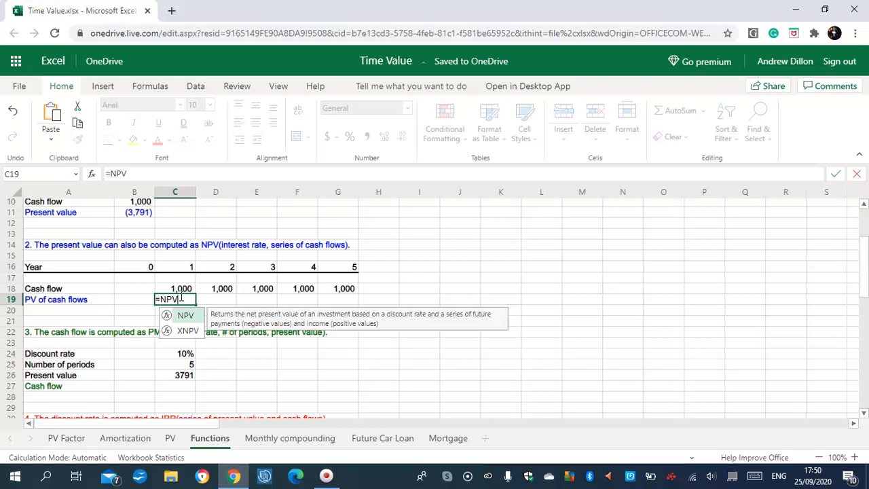
{"action": "type", "text": "(B8"}
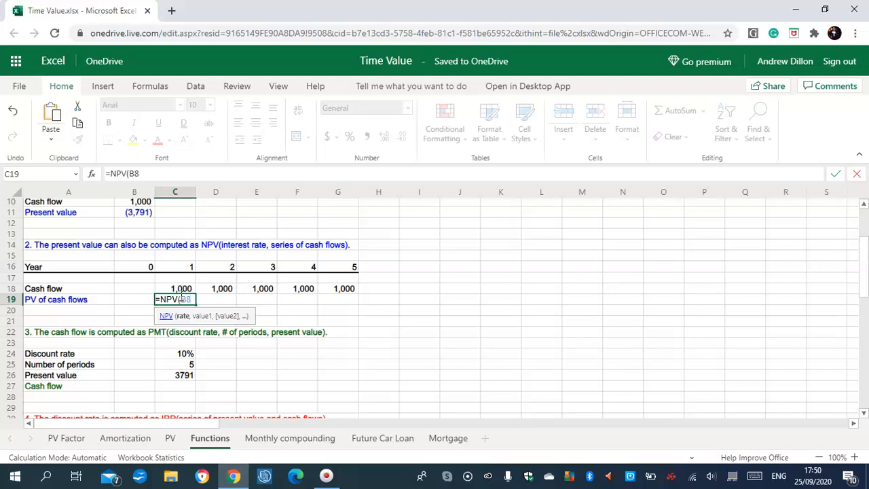
{"action": "type", "text": ",C18"}
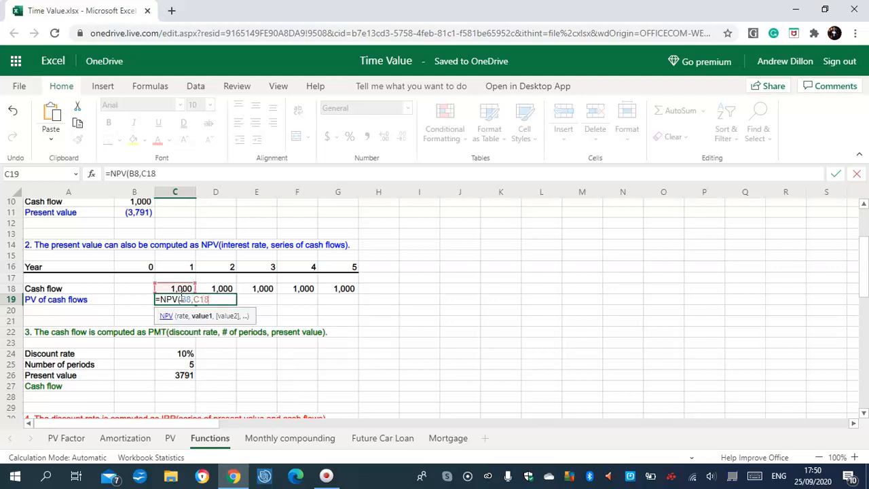
{"action": "type", "text": ":G18)"}
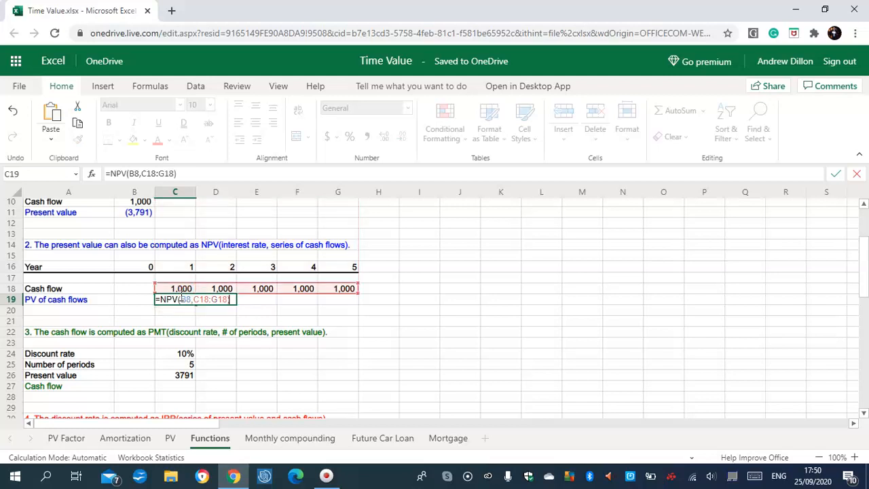
{"action": "key", "text": "Return"}
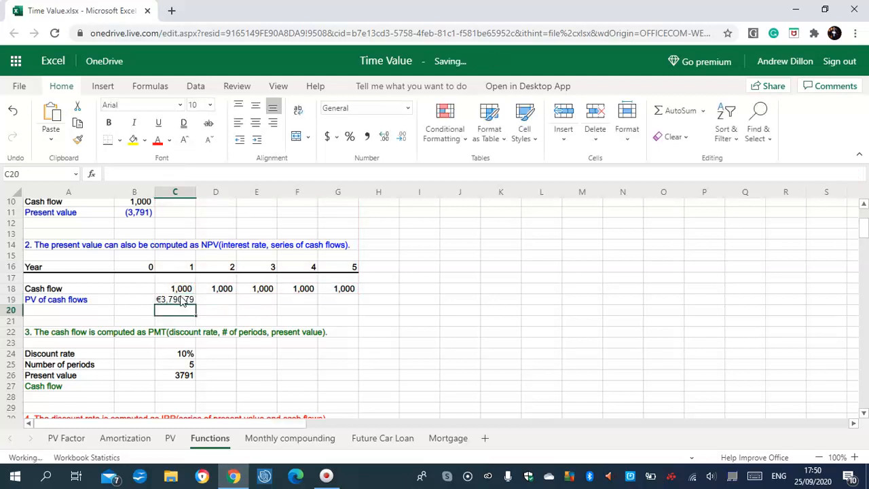
Fill the NPV formula from C19 across through G19 and check the formulas in G19 and C19
{"action": "left_click", "coordinate": [181, 299]}
{"action": "left_click_drag", "start_coordinate": [198, 305], "coordinate": [333, 302]}
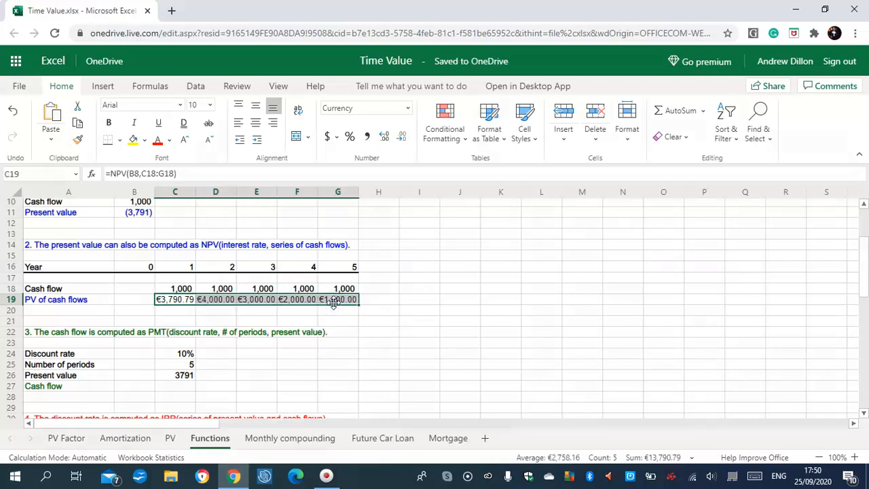
{"action": "left_click", "coordinate": [216, 321]}
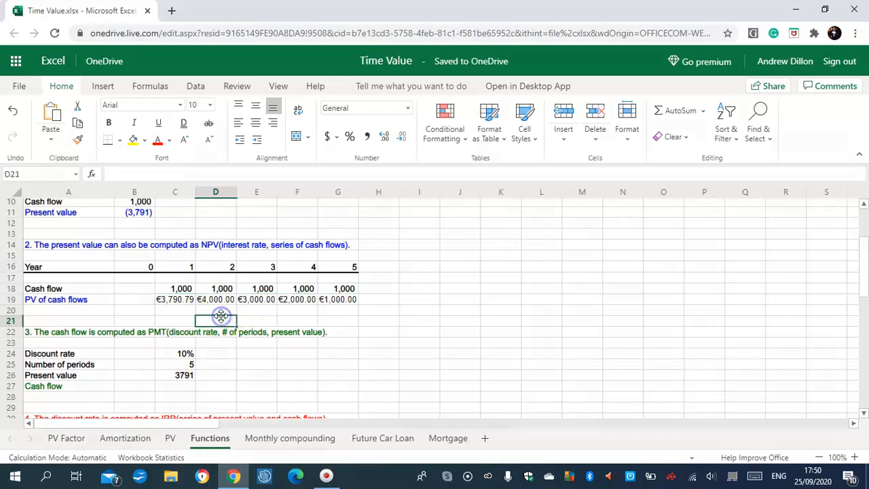
{"action": "left_click", "coordinate": [344, 290]}
{"action": "left_click", "coordinate": [343, 302]}
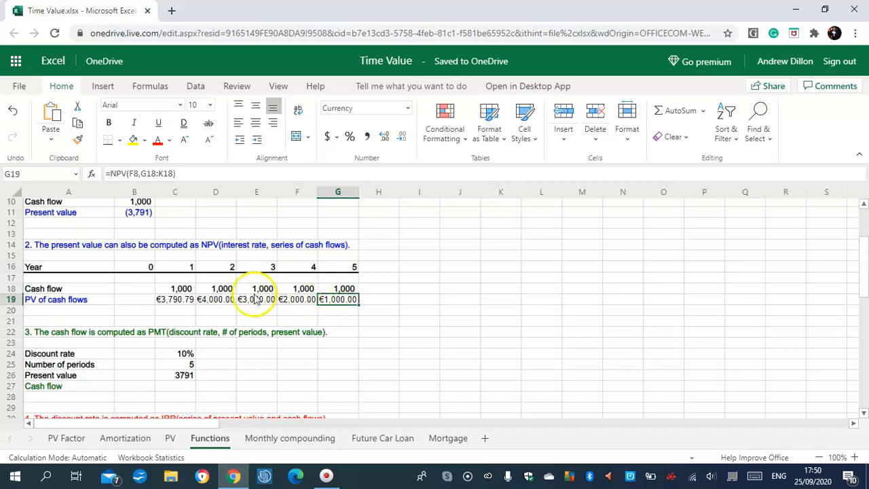
{"action": "left_click", "coordinate": [178, 301]}
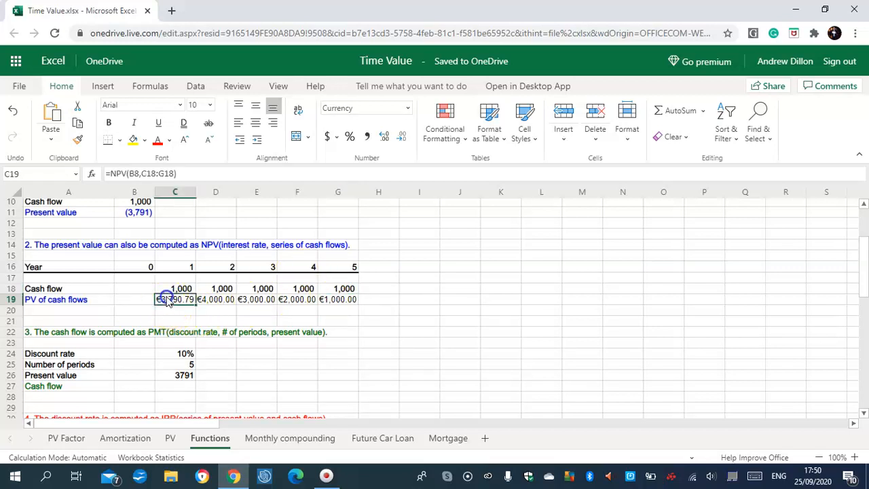
{"action": "left_click", "coordinate": [175, 332]}
{"action": "left_click", "coordinate": [180, 299]}
{"action": "left_click", "coordinate": [189, 289]}
Make the PV of cash flows in C19:G19 bold and widen columns C through G to fit the values
{"action": "left_click_drag", "start_coordinate": [177, 300], "coordinate": [343, 299]}
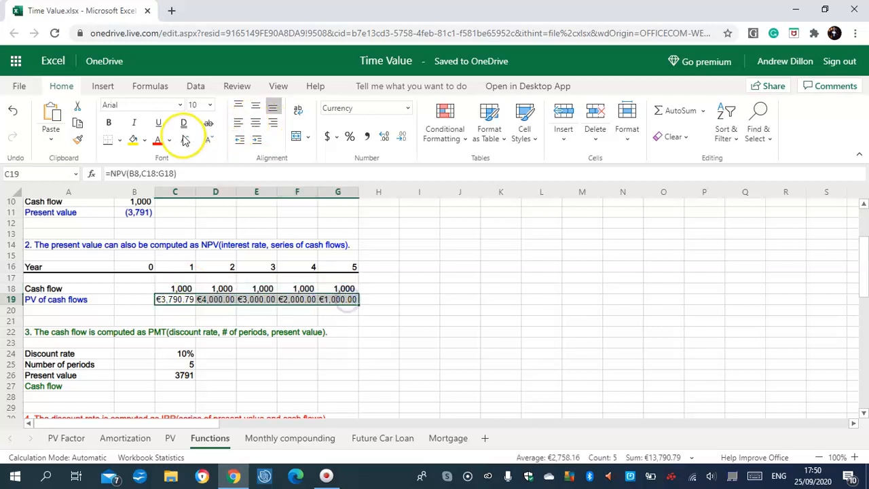
{"action": "left_click", "coordinate": [109, 124]}
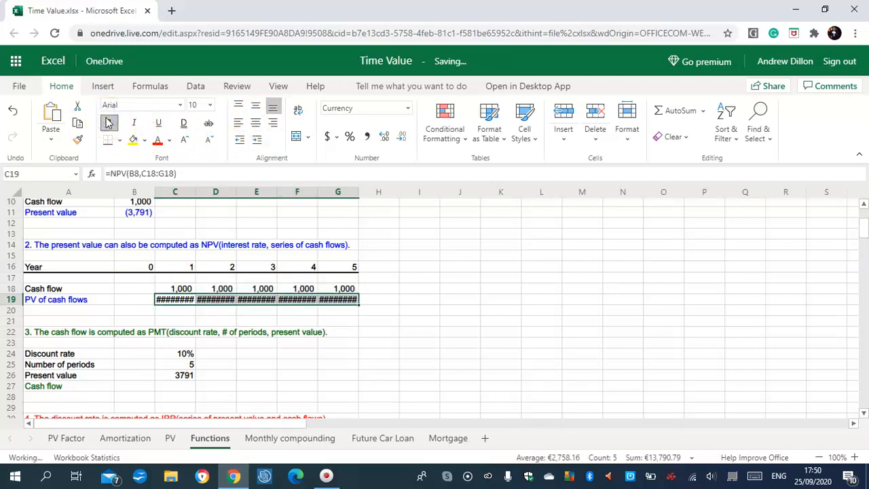
{"action": "left_click_drag", "start_coordinate": [195, 192], "coordinate": [417, 189]}
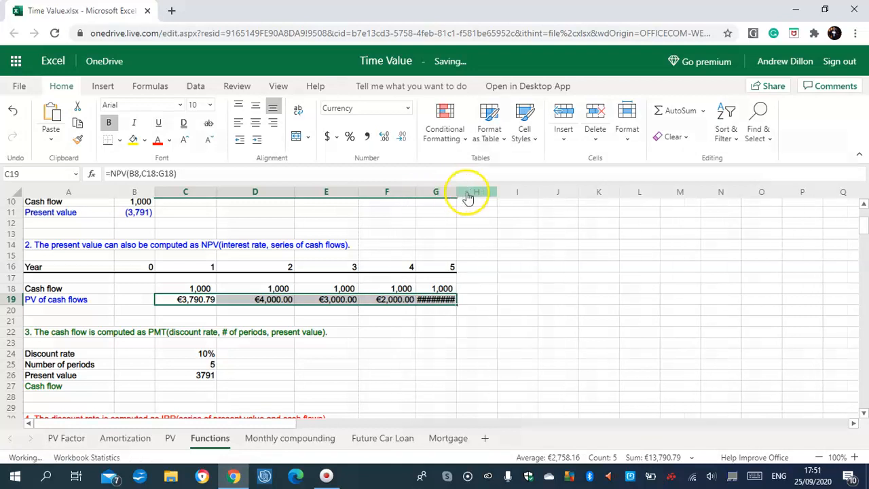
{"action": "left_click_drag", "start_coordinate": [494, 199], "coordinate": [520, 190]}
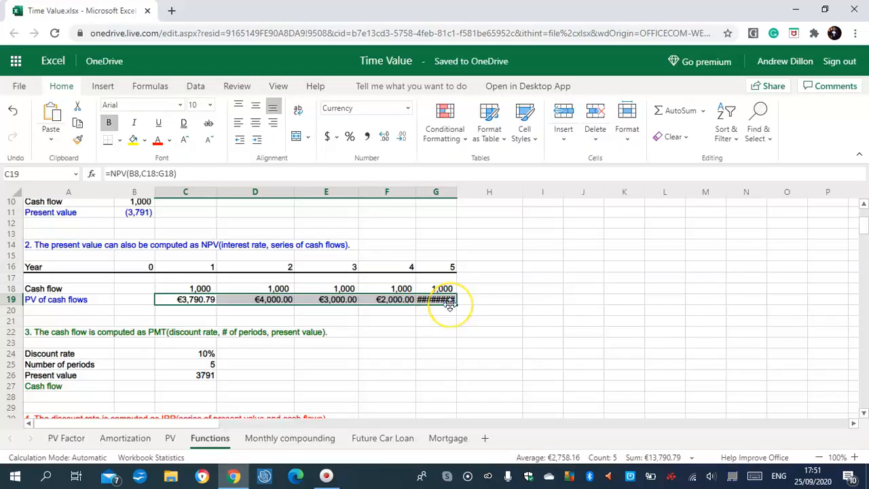
{"action": "left_click", "coordinate": [438, 311]}
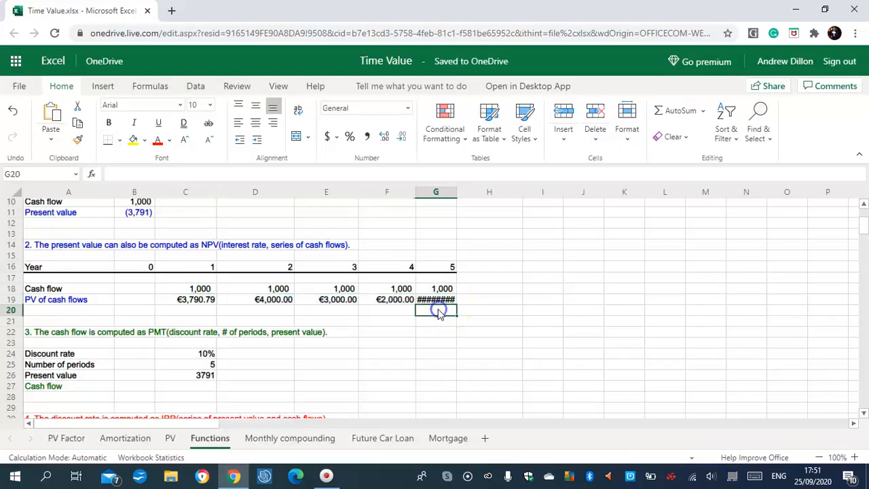
{"action": "left_click", "coordinate": [435, 301]}
{"action": "left_click_drag", "start_coordinate": [455, 191], "coordinate": [471, 193]}
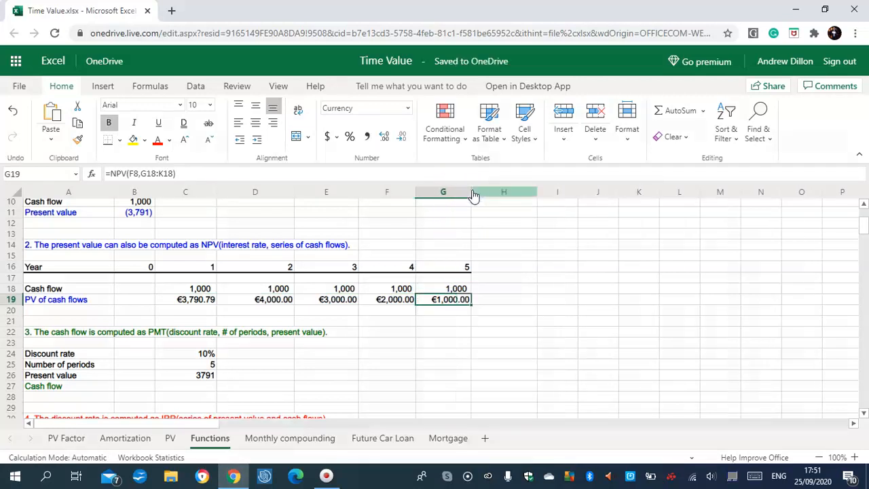
{"action": "left_click", "coordinate": [399, 289]}
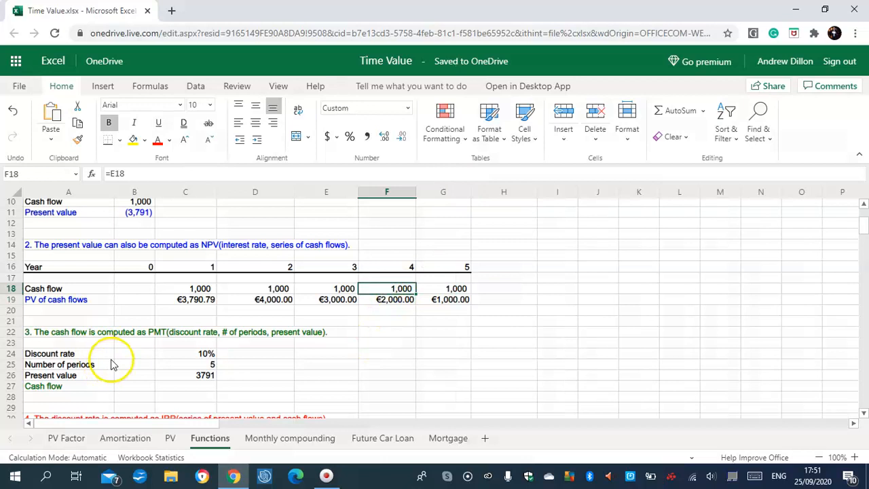
Calculate the cash flow in C27 with =PMT(C24,C25,C26) and check the entered formula
{"action": "left_click_drag", "start_coordinate": [865, 227], "coordinate": [867, 233]}
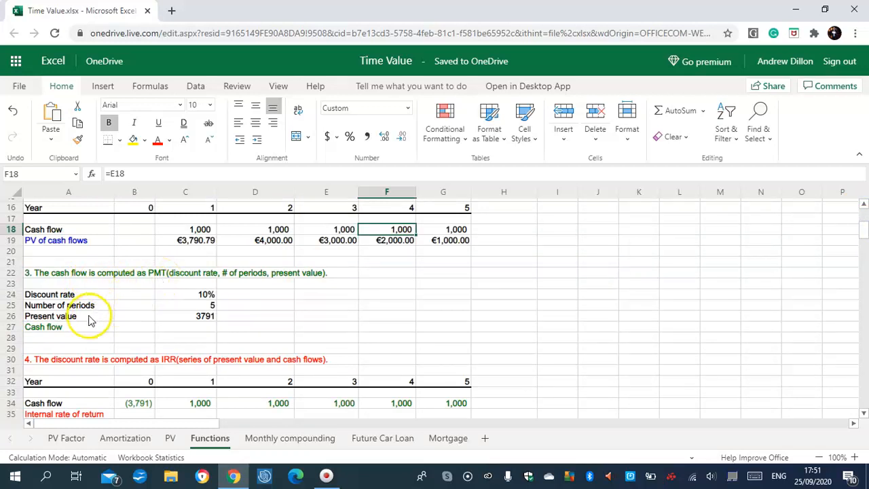
{"action": "left_click", "coordinate": [201, 327]}
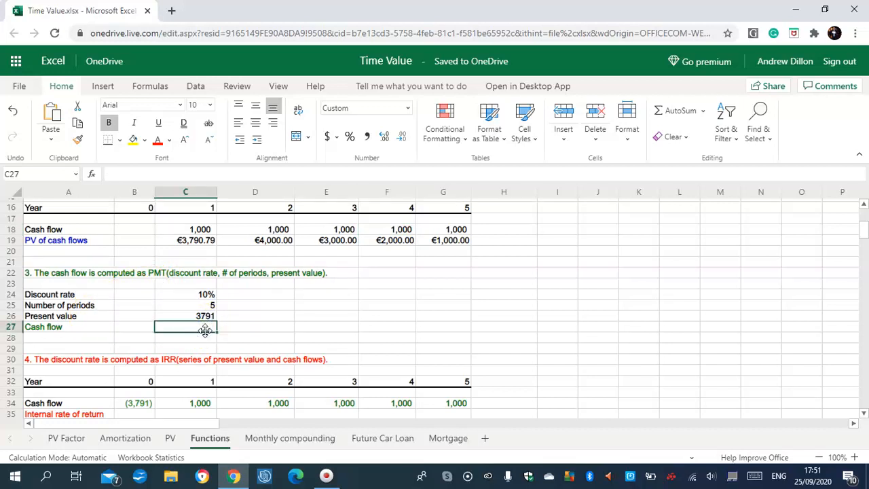
{"action": "type", "text": "="}
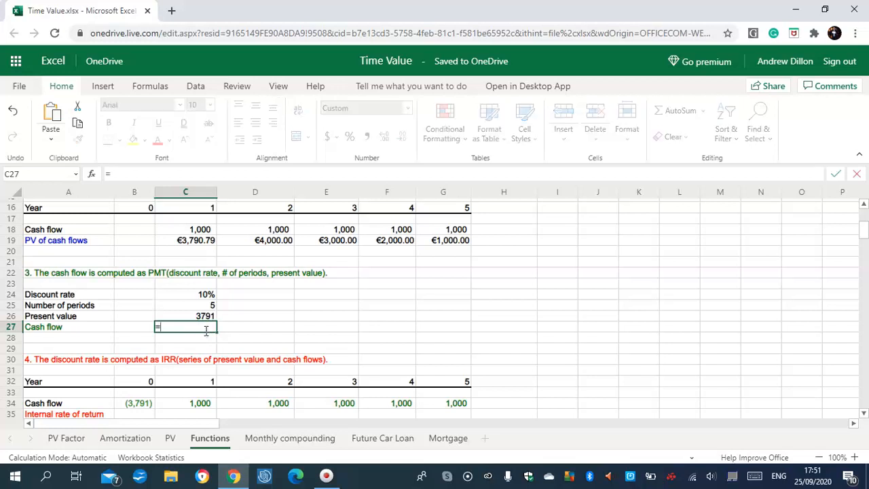
{"action": "type", "text": "PMT"}
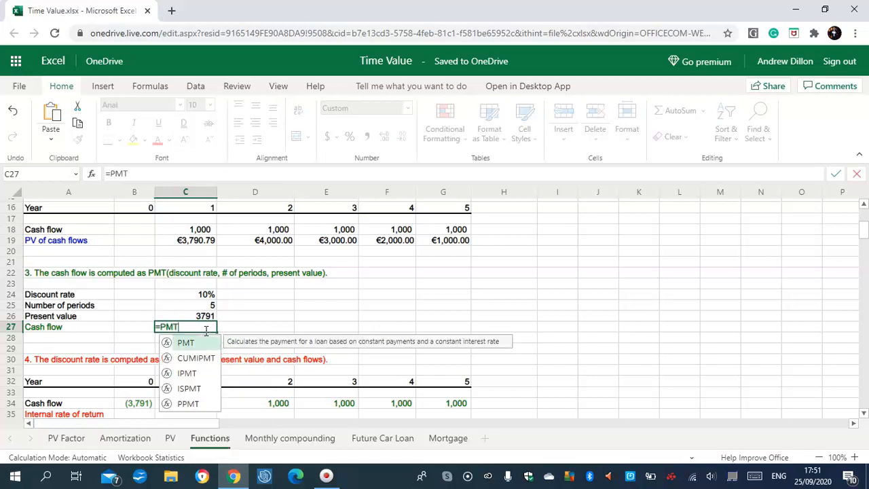
{"action": "type", "text": "("}
{"action": "key", "text": "Up"}
{"action": "key", "text": "Up"}
{"action": "key", "text": "Up"}
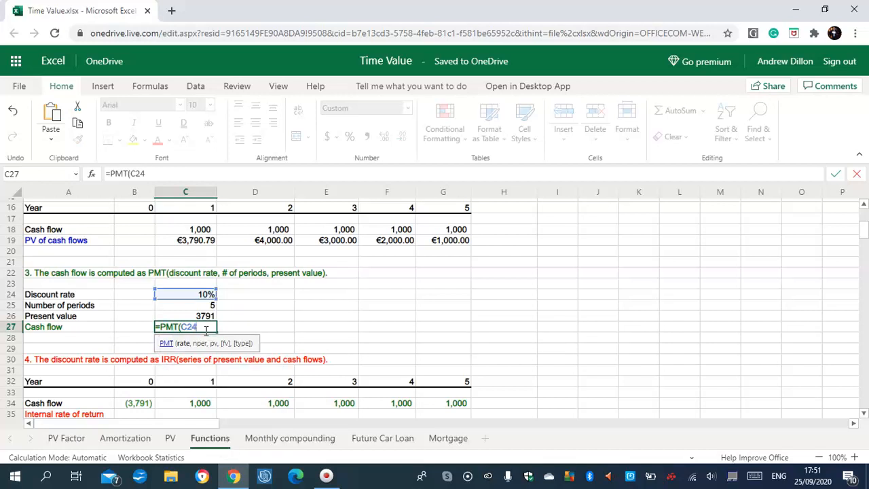
{"action": "type", "text": ",C25,C26)"}
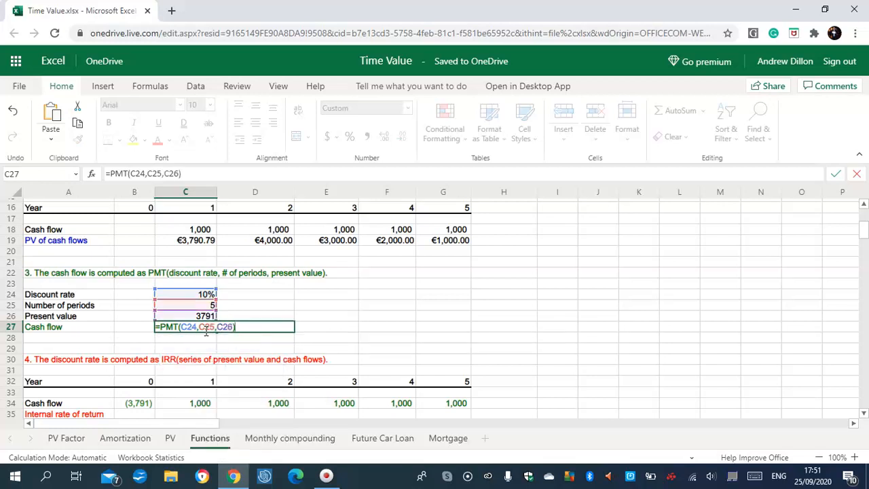
{"action": "key", "text": "Return"}
{"action": "left_click", "coordinate": [204, 326]}
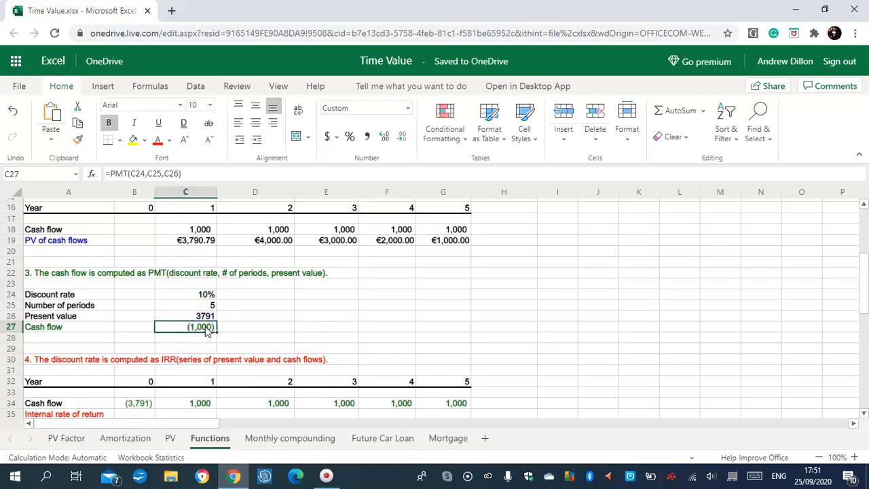
Calculate the internal rate of return in B35 with =IRR(B34:G34,0.2) and check the entered formula
{"action": "scroll", "coordinate": [865, 303], "scroll_direction": "down", "scroll_amount": 1}
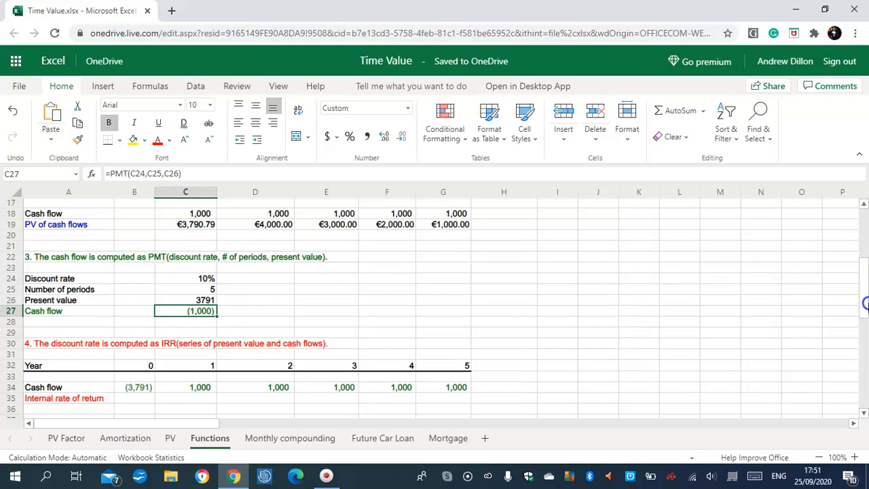
{"action": "scroll", "coordinate": [865, 304], "scroll_direction": "down", "scroll_amount": 3}
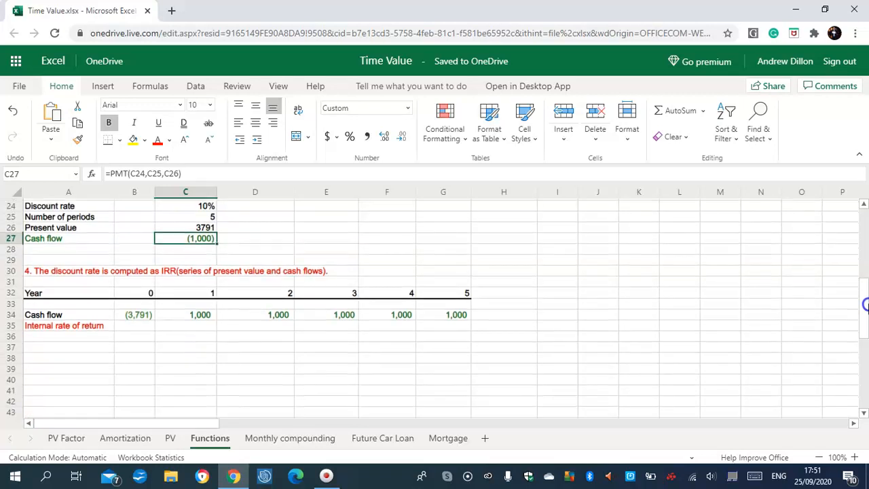
{"action": "left_click", "coordinate": [139, 328]}
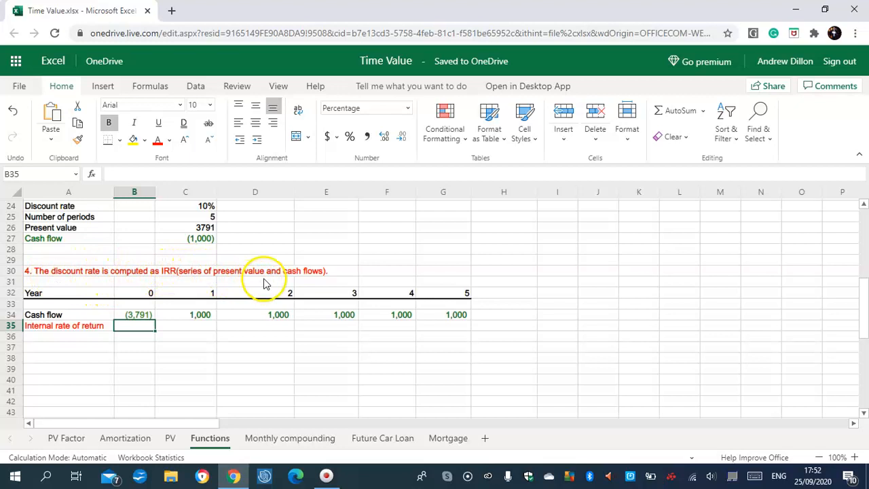
{"action": "left_click", "coordinate": [134, 335]}
{"action": "left_click", "coordinate": [136, 328]}
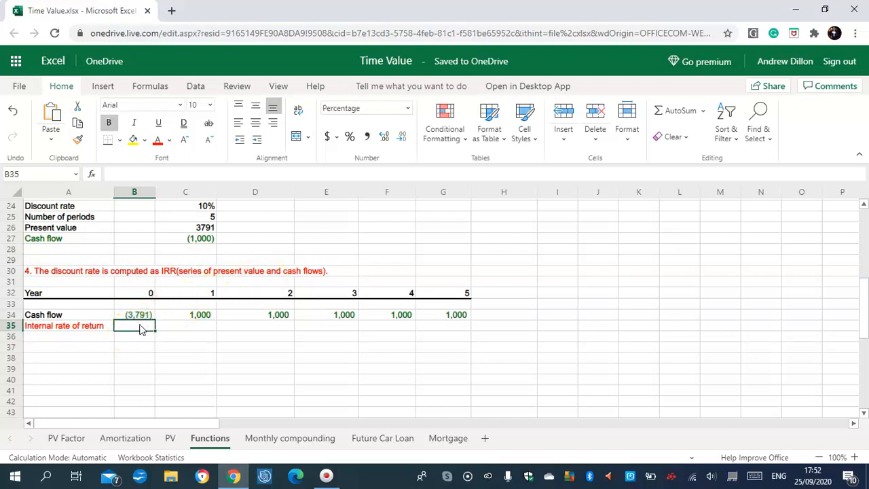
{"action": "type", "text": "=I"}
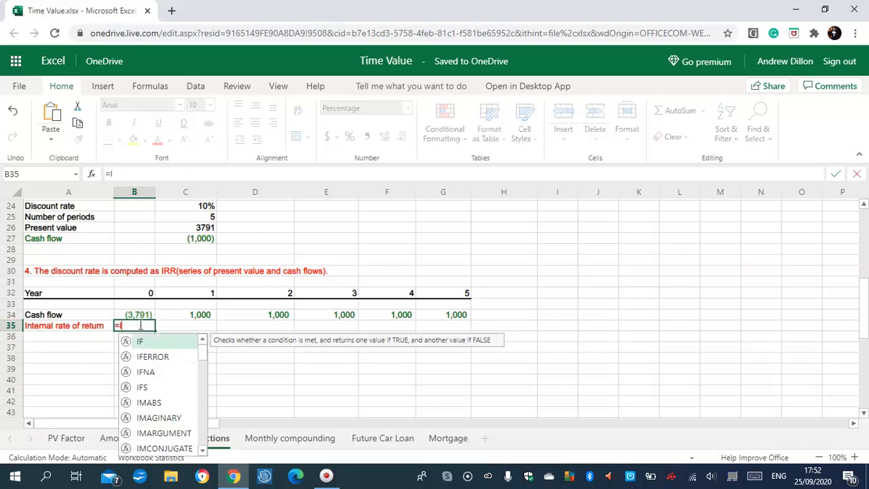
{"action": "type", "text": "RR(B3"}
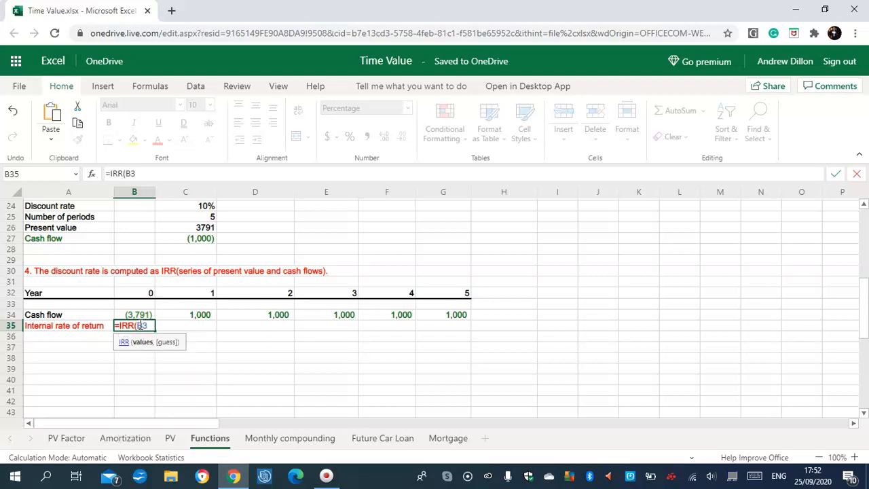
{"action": "type", "text": "4:"}
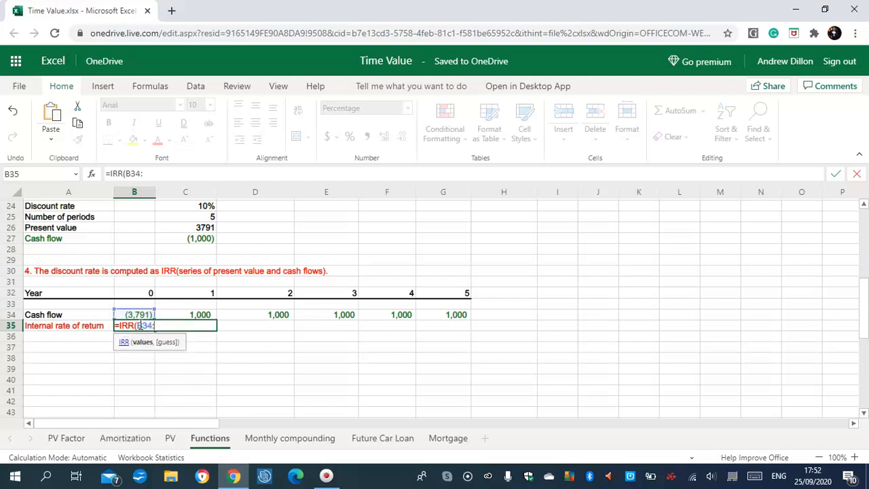
{"action": "type", "text": "G34,0"}
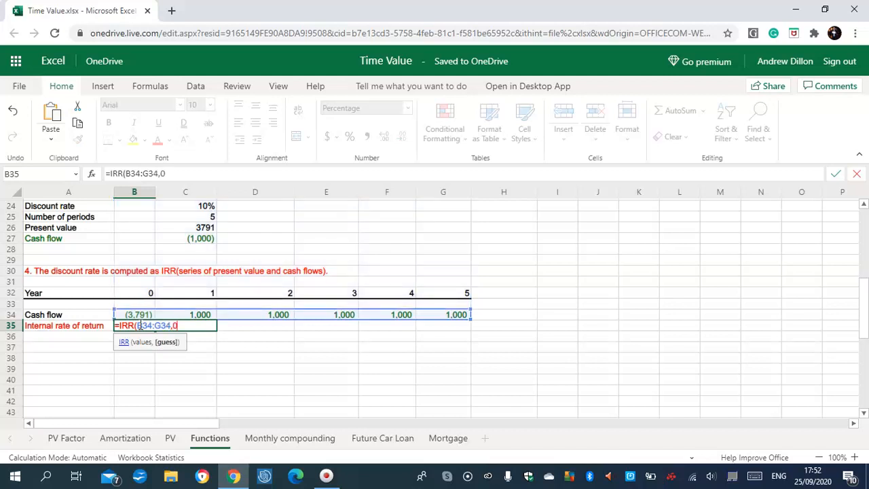
{"action": "type", "text": ".2)"}
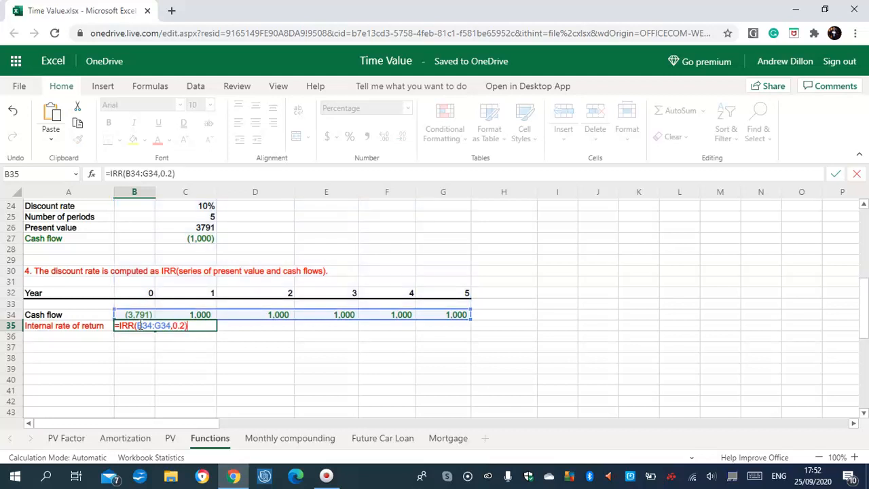
{"action": "key", "text": "Return"}
{"action": "left_click", "coordinate": [144, 327]}
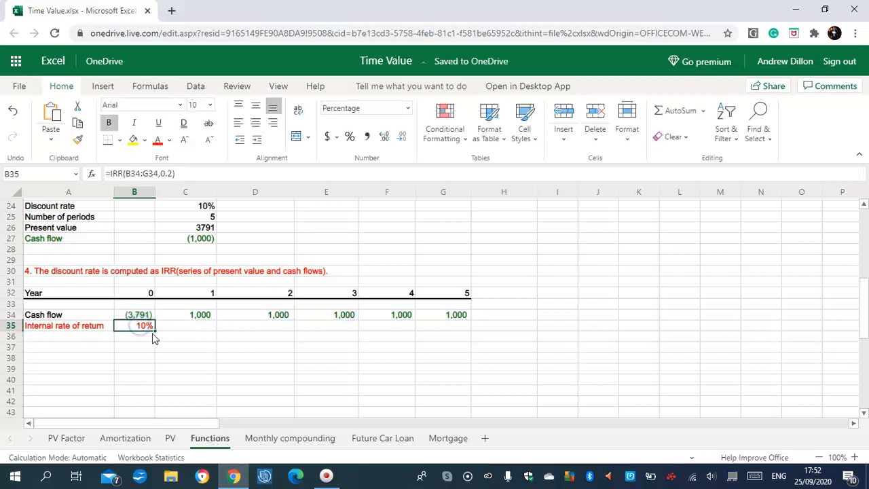
Try filling the IRR formula from B35 across through G35 and check the copy in C35
{"action": "mouse_move", "coordinate": [155, 331]}
{"action": "left_mouse_down"}
{"action": "mouse_move", "coordinate": [247, 337]}
{"action": "mouse_move", "coordinate": [419, 327]}
{"action": "left_mouse_up"}
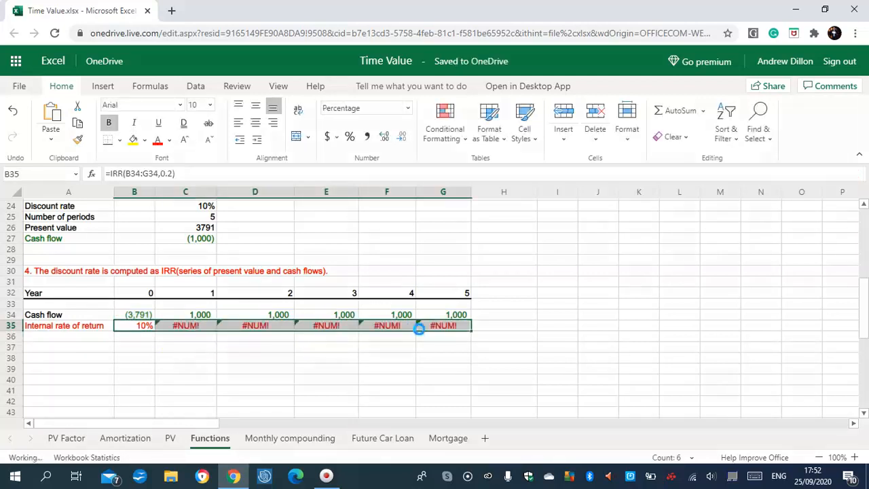
{"action": "left_click", "coordinate": [196, 331]}
{"action": "mouse_move", "coordinate": [427, 325]}
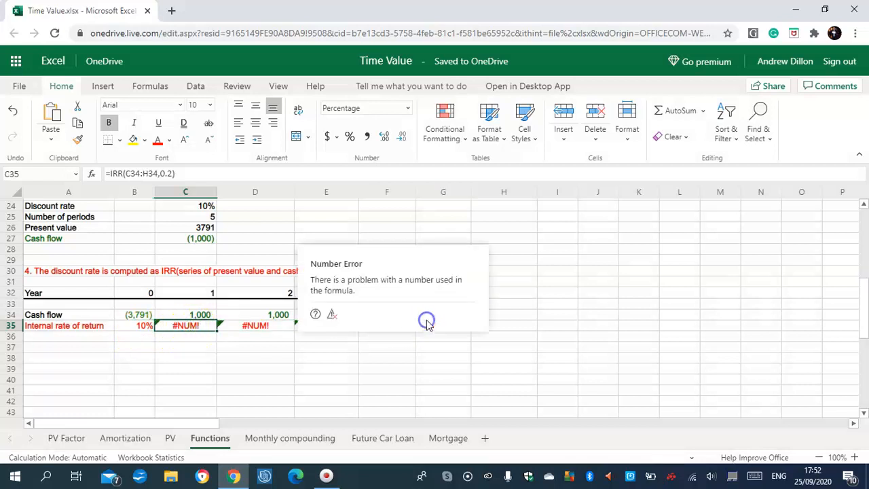
Clear the copied IRR formulas from C35 through G35, keeping only the one in B35
{"action": "double_click", "coordinate": [246, 325]}
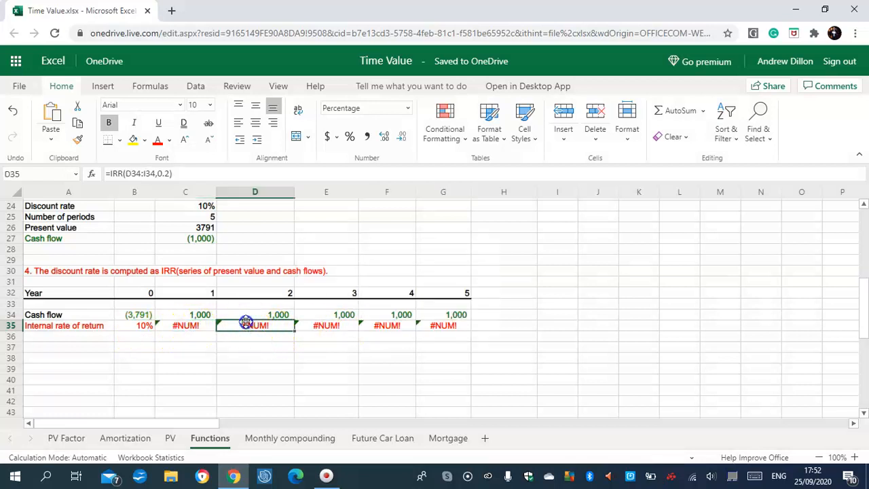
{"action": "left_click", "coordinate": [345, 328]}
{"action": "key", "text": "BackSpace"}
{"action": "left_click", "coordinate": [384, 327]}
{"action": "key", "text": "BackSpace"}
{"action": "left_click", "coordinate": [453, 329]}
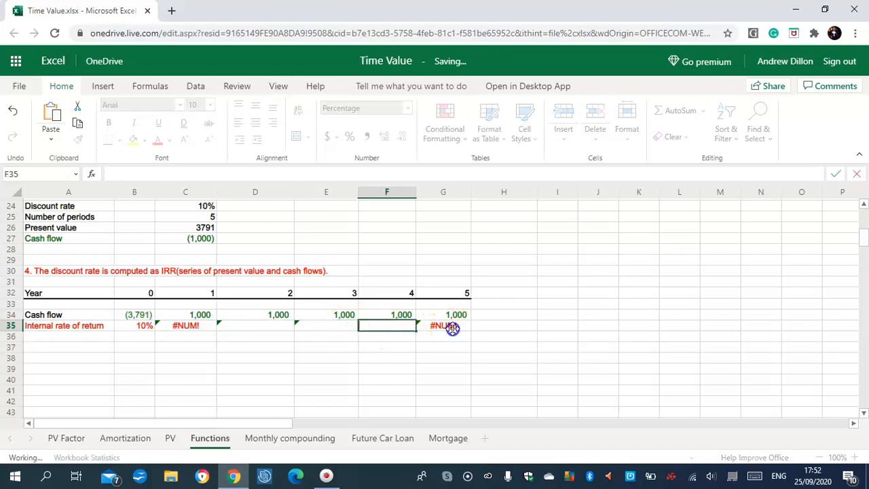
{"action": "key", "text": "BackSpace"}
{"action": "left_click", "coordinate": [182, 325]}
{"action": "key", "text": "BackSpace"}
{"action": "left_click", "coordinate": [169, 338]}
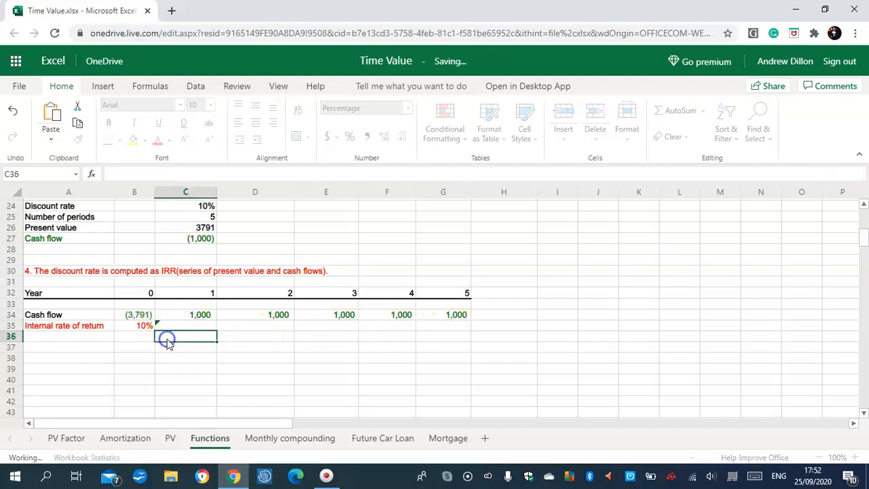
{"action": "left_click", "coordinate": [158, 348]}
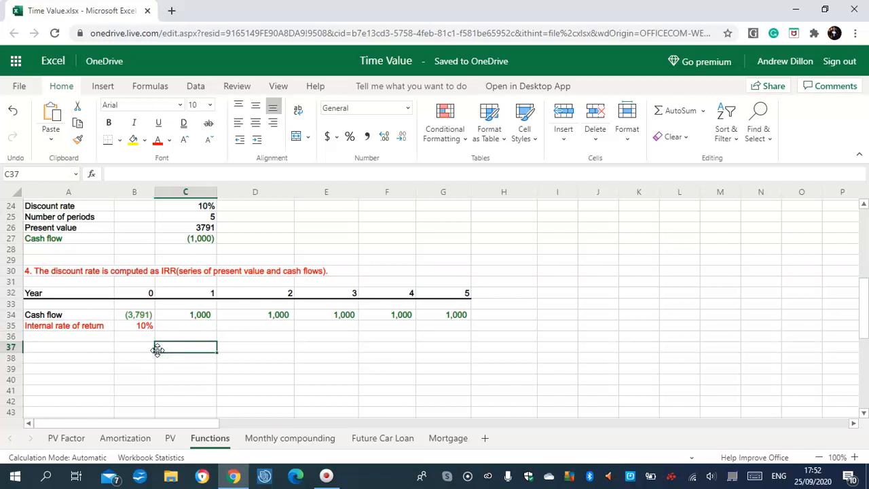
On the Monthly compounding sheet, calculate the monthly interest rate in C4 with =C3/12
{"action": "scroll", "coordinate": [863, 282], "scroll_direction": "down", "scroll_amount": 2}
{"action": "scroll", "coordinate": [865, 289], "scroll_direction": "up", "scroll_amount": 4}
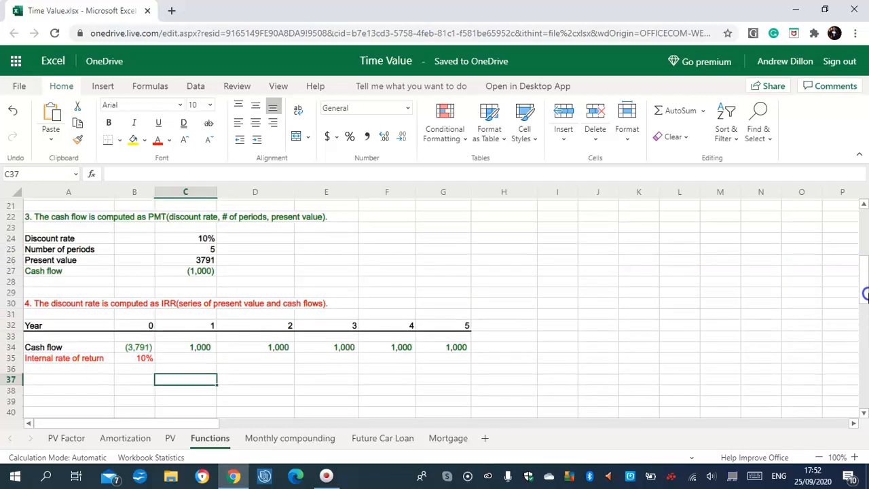
{"action": "left_click_drag", "start_coordinate": [866, 293], "coordinate": [866, 296]}
{"action": "left_click", "coordinate": [297, 440]}
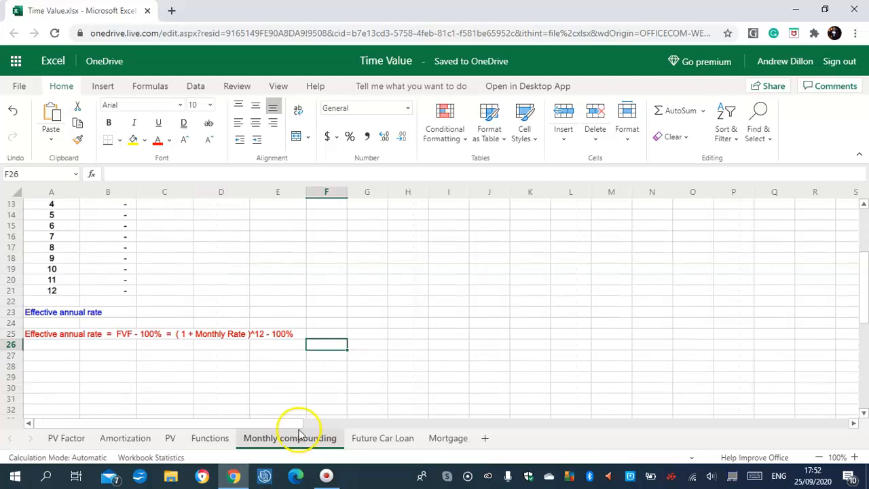
{"action": "left_click_drag", "start_coordinate": [865, 285], "coordinate": [866, 232]}
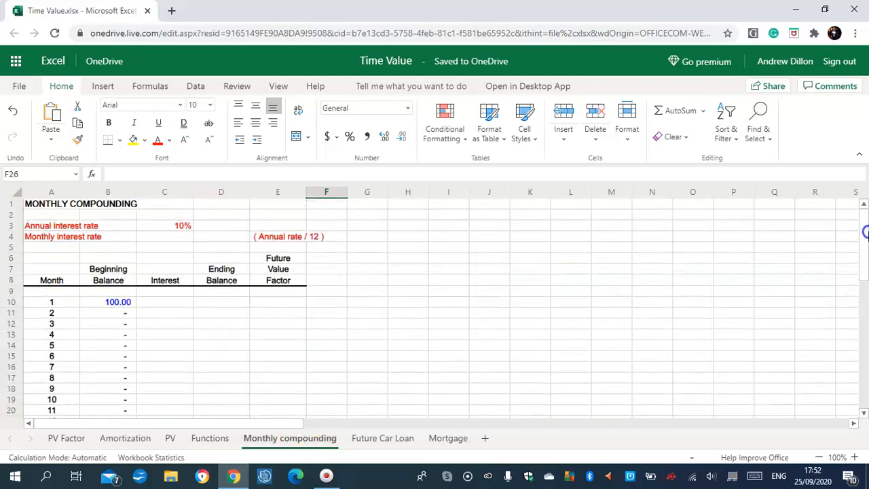
{"action": "left_click", "coordinate": [181, 237]}
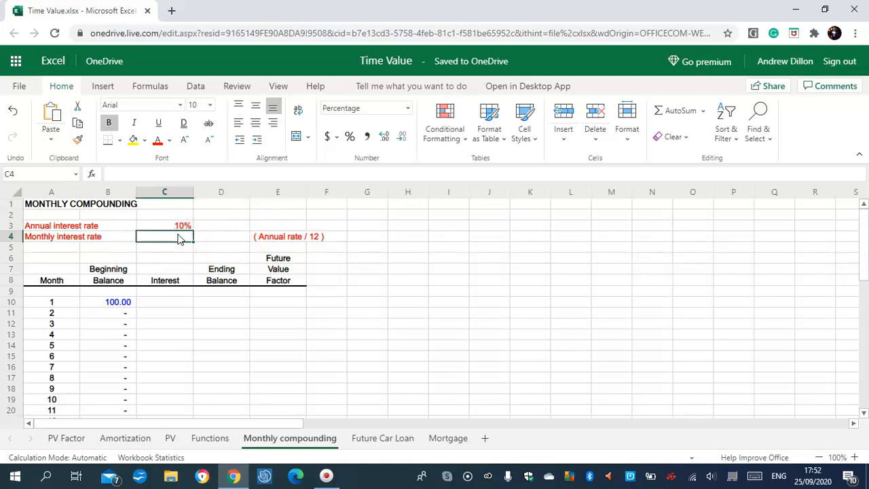
{"action": "left_click", "coordinate": [174, 239]}
{"action": "type", "text": "=C3/12"}
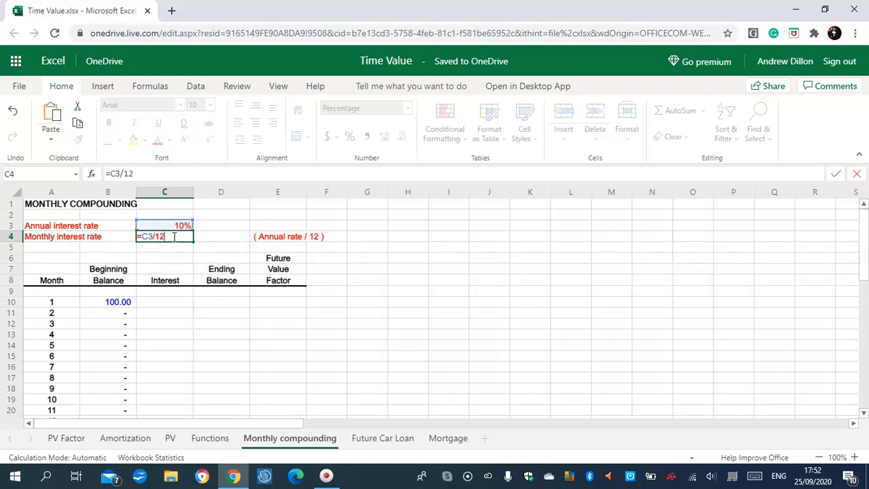
{"action": "key", "text": "Return"}
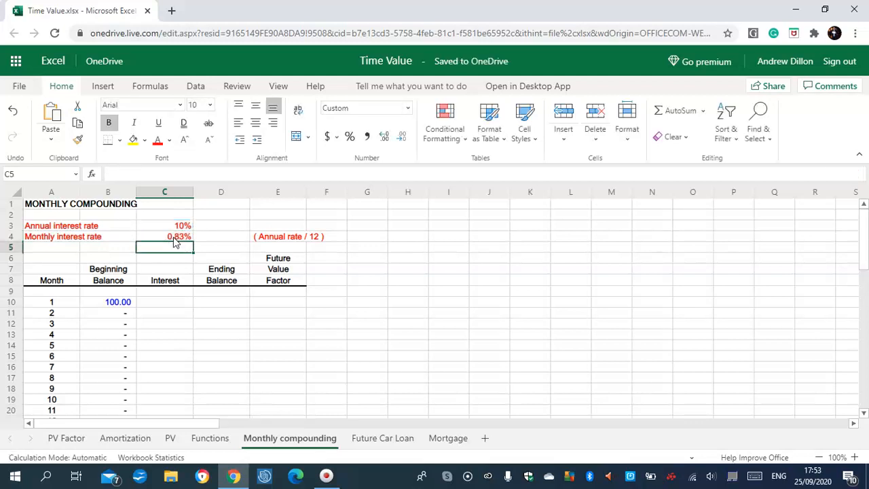
Calculate the month 1 interest in C10 with =B10*$C$3/12
{"action": "left_click", "coordinate": [176, 303]}
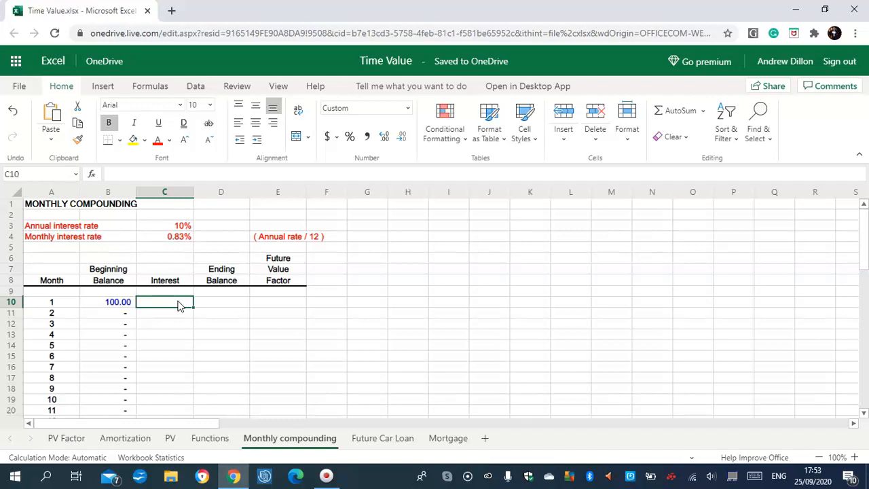
{"action": "type", "text": "=B1"}
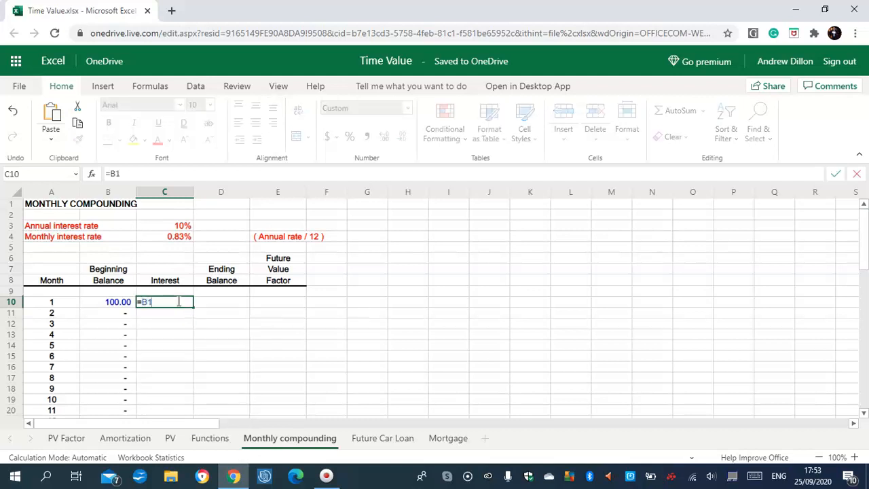
{"action": "type", "text": "0"}
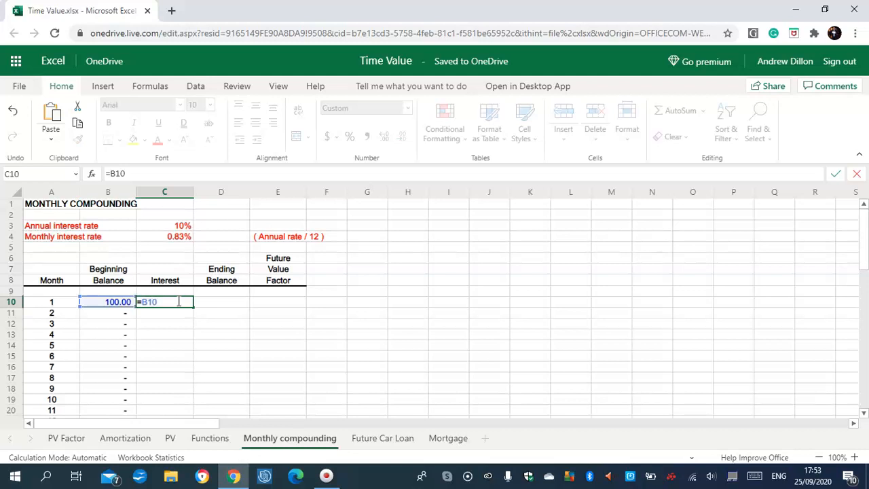
{"action": "type", "text": "*$C$3/12"}
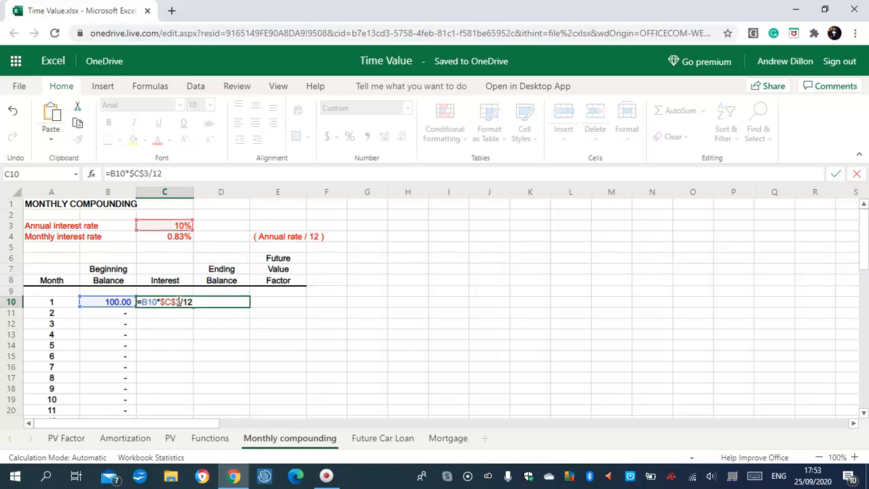
{"action": "key", "text": "Return"}
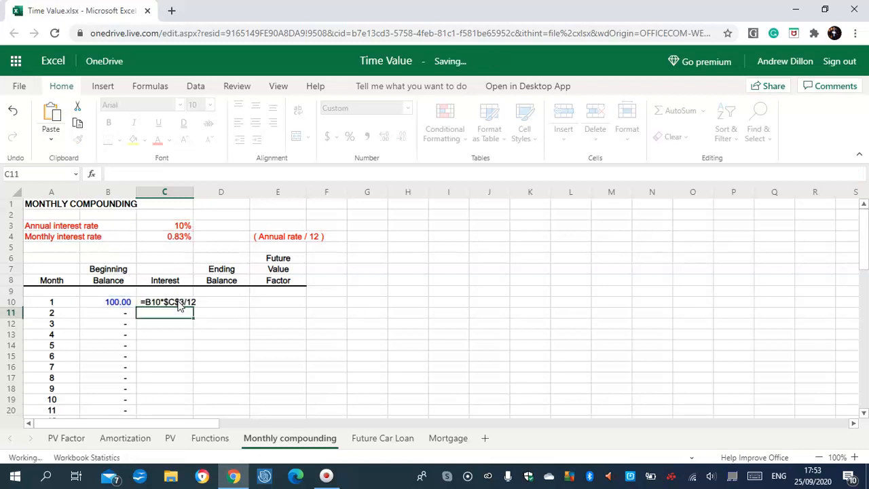
Fill the interest formula from C10 down through C21 for all twelve months and check the copy in C12
{"action": "left_click", "coordinate": [180, 305]}
{"action": "left_click_drag", "start_coordinate": [193, 307], "coordinate": [167, 323]}
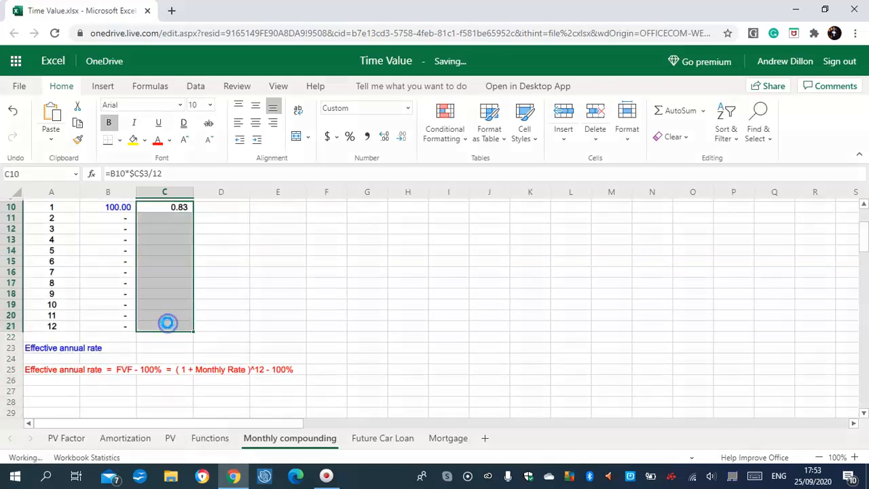
{"action": "left_click", "coordinate": [174, 232]}
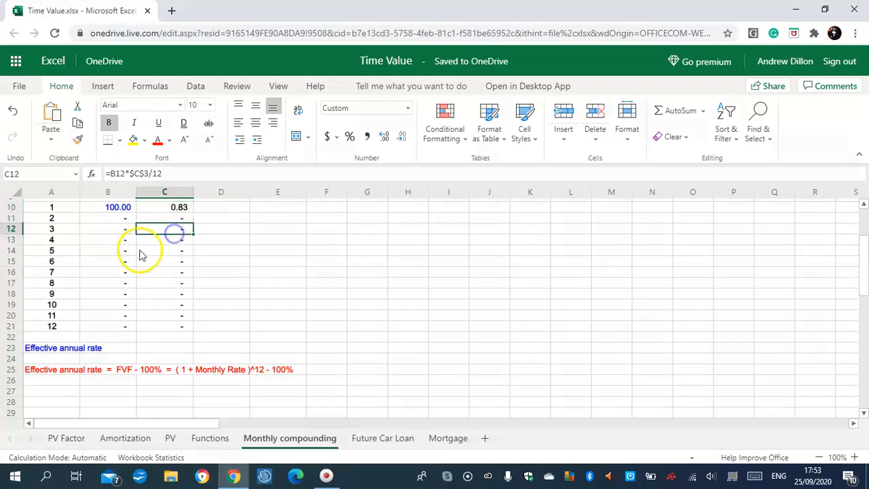
Select the month 1 ending balance cell, D10
{"action": "left_click_drag", "start_coordinate": [862, 271], "coordinate": [866, 239]}
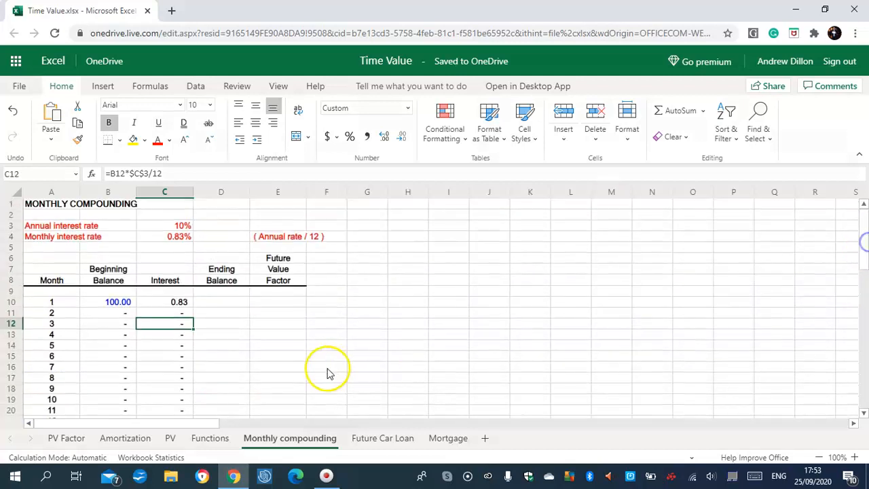
{"action": "left_click", "coordinate": [222, 303]}
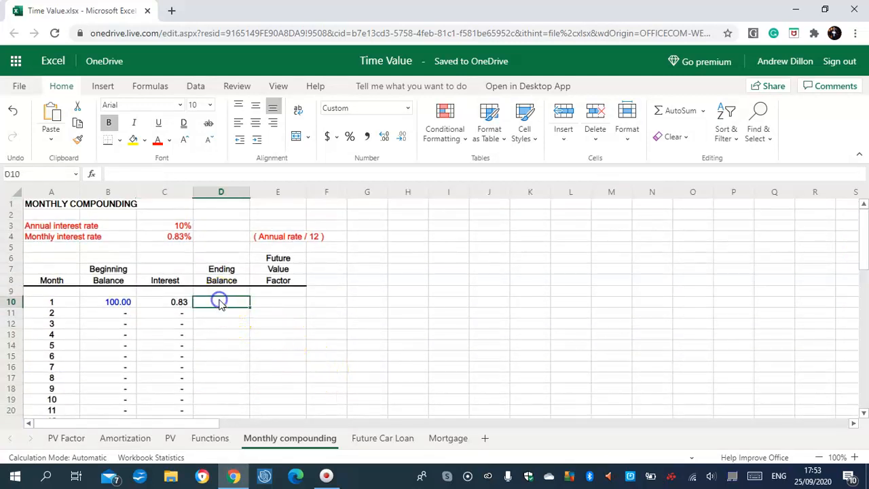